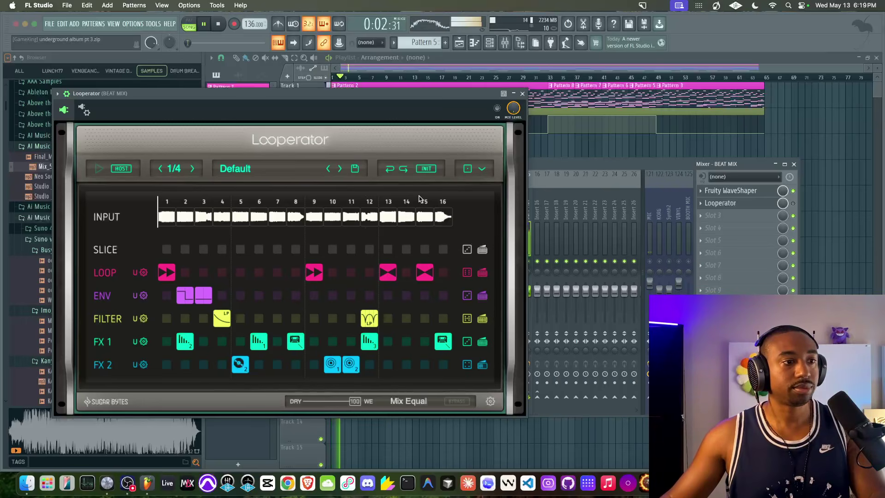
- Enable the Looperator effect on the BEAT MIX track, listen to the beat and stop playback
click(497, 109)
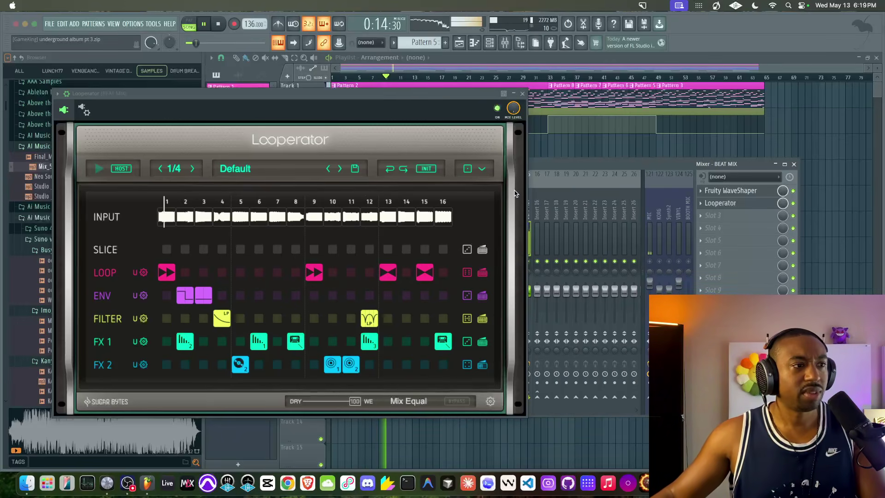
click(456, 96)
key(space)
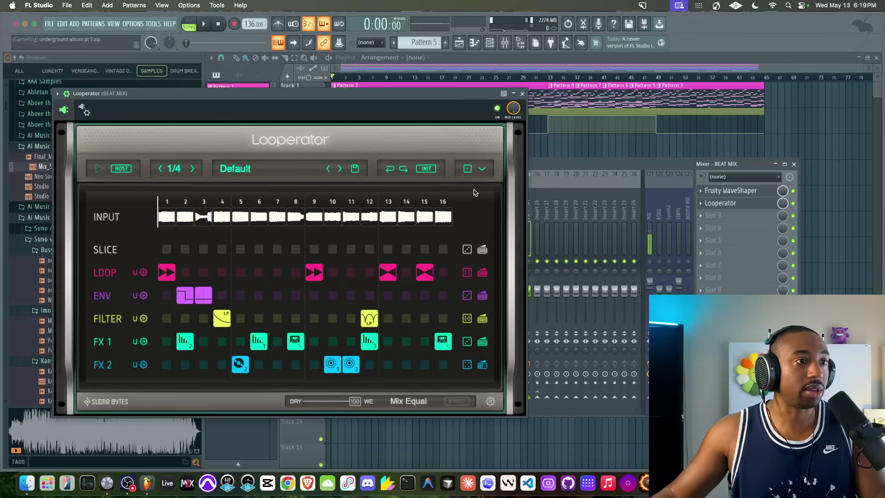
- Reset Looperator to its blank init pattern so that all sequencer rows are cleared
click(428, 168)
click(427, 169)
click(426, 169)
click(425, 190)
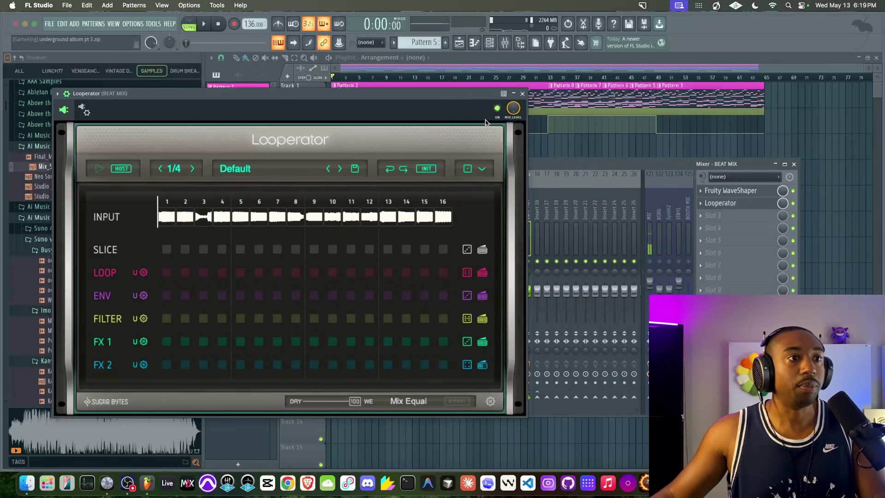
drag(466, 95, 466, 95)
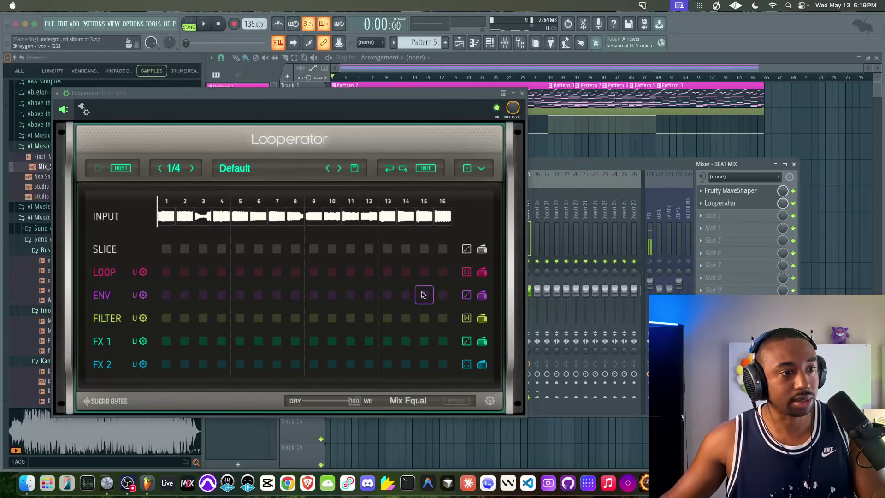
- With the song playing, place slice 2 on step 15 and slice 3 on step 8 of the SLICE row
click(361, 110)
key(space)
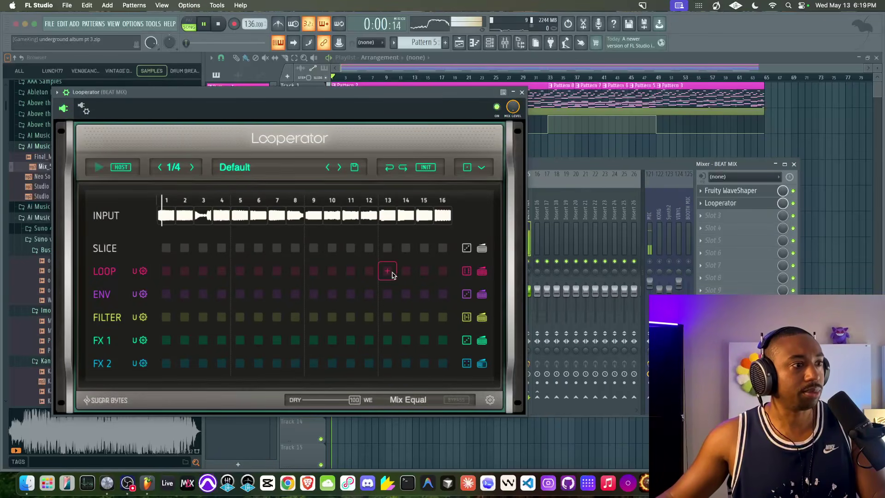
click(424, 246)
click(411, 208)
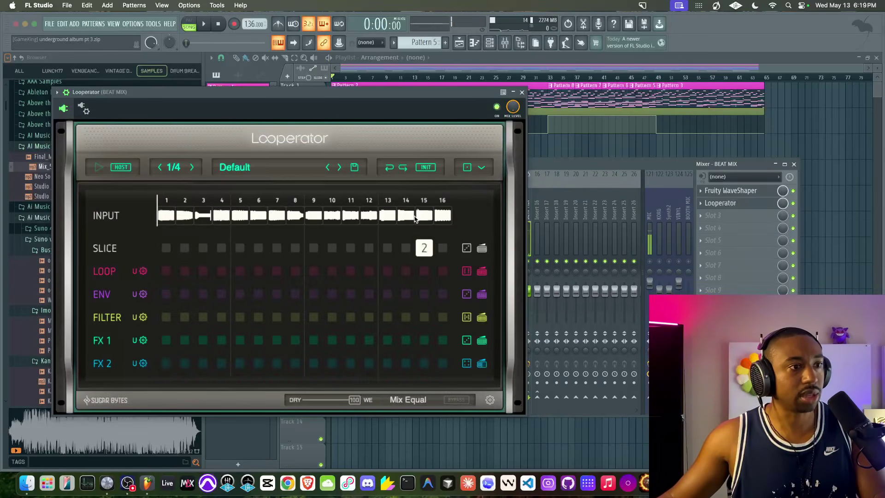
click(294, 248)
click(309, 213)
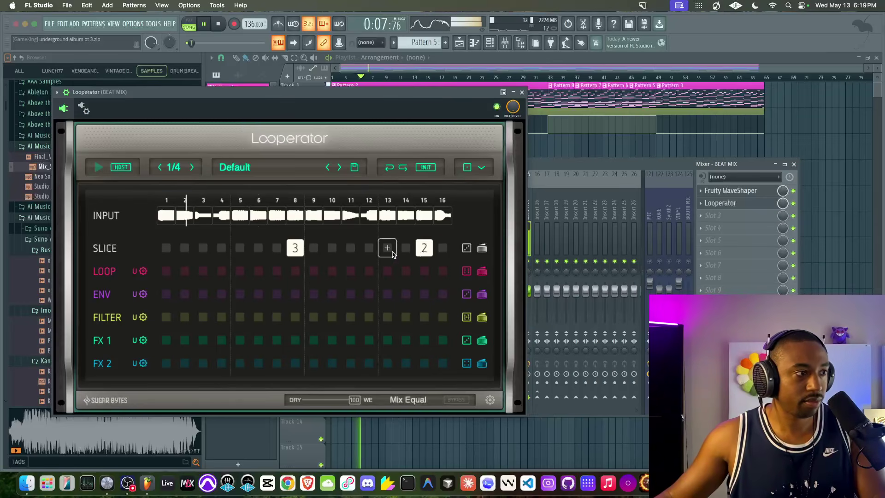
- Set step 16 of the ENV row to the double-sawtooth envelope, listen to it and stop playback
click(442, 295)
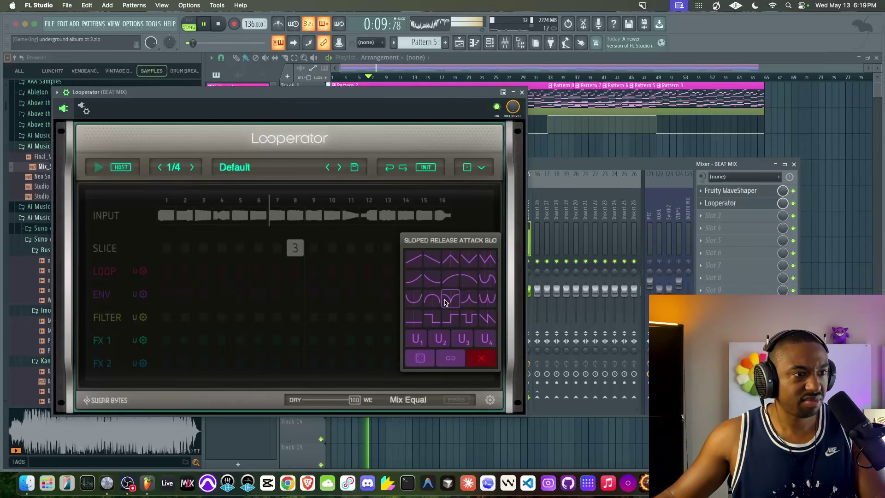
click(455, 262)
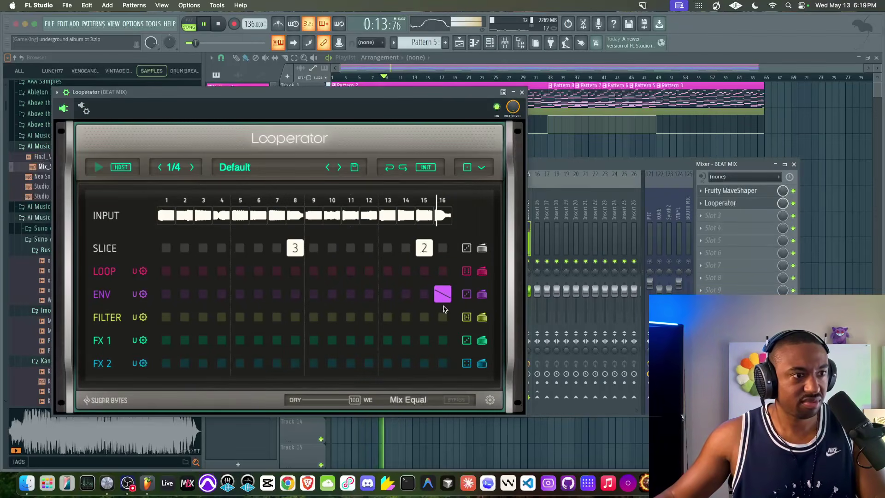
click(442, 297)
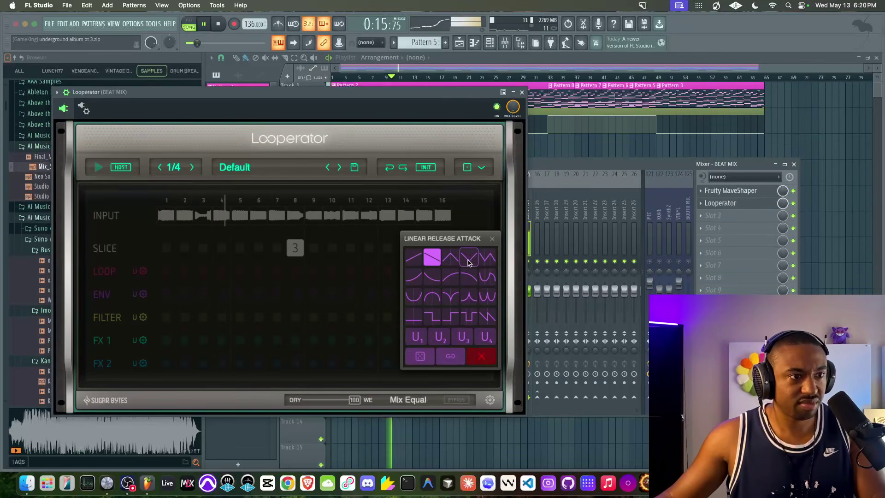
click(484, 316)
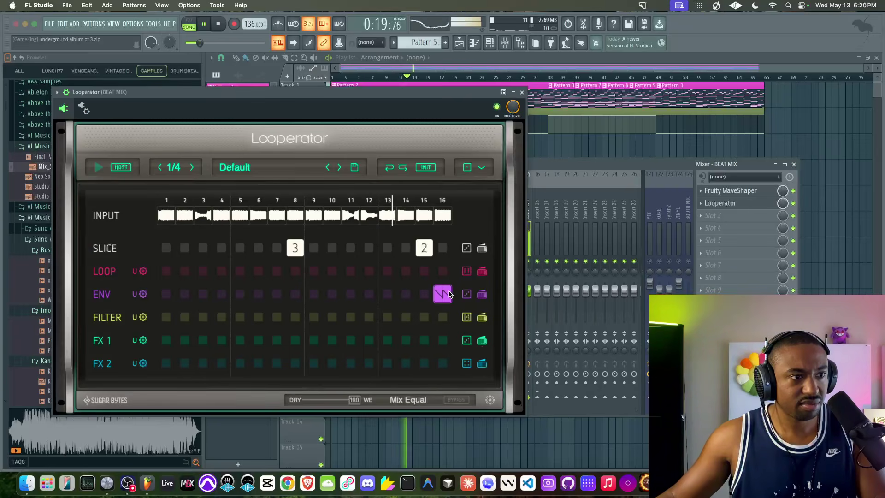
key(space)
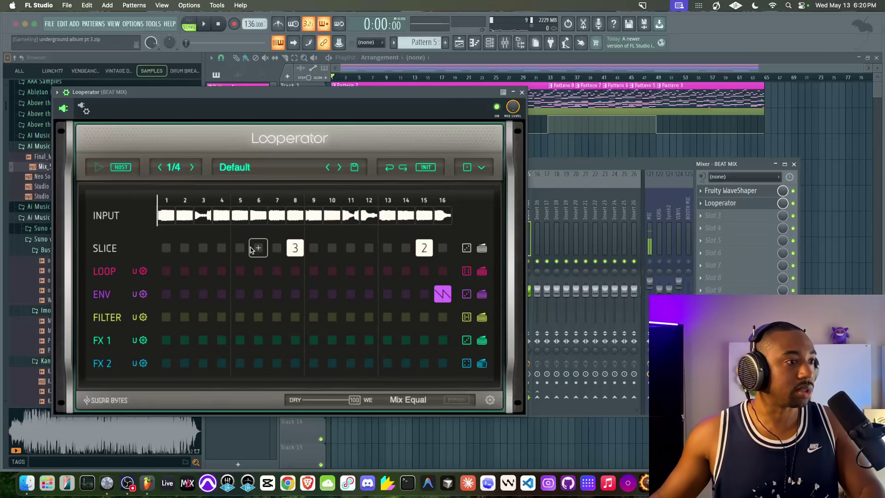
- Try the Loop 2/4 - 1/4 - 1/4 pattern on step 13 of the LOOP row during playback
key(space)
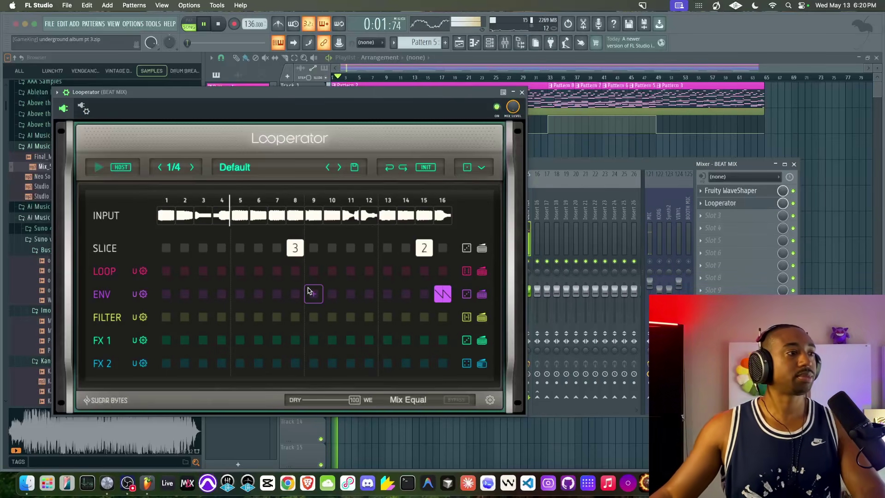
click(388, 271)
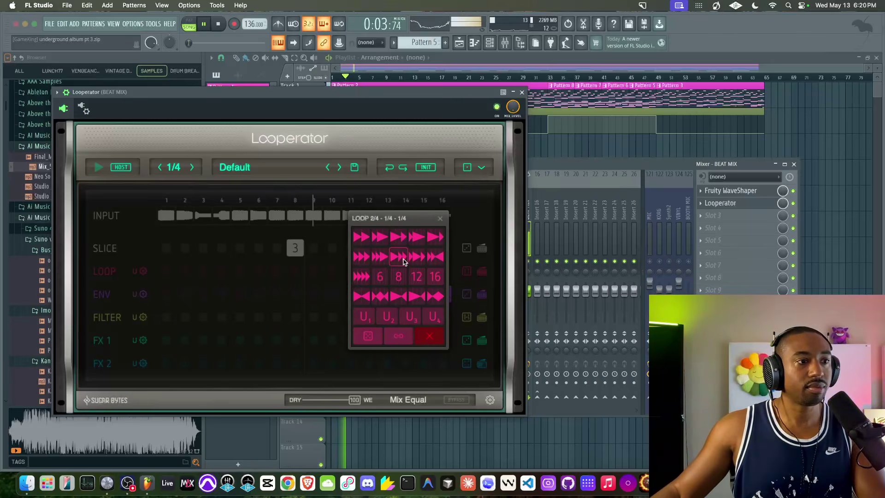
click(401, 260)
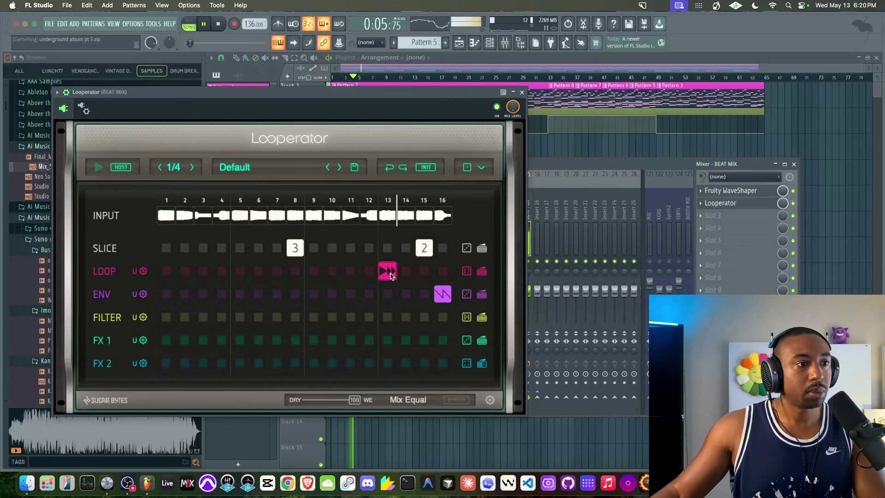
key(space)
- Remove the loop pattern from step 13 of the LOOP row
click(390, 273)
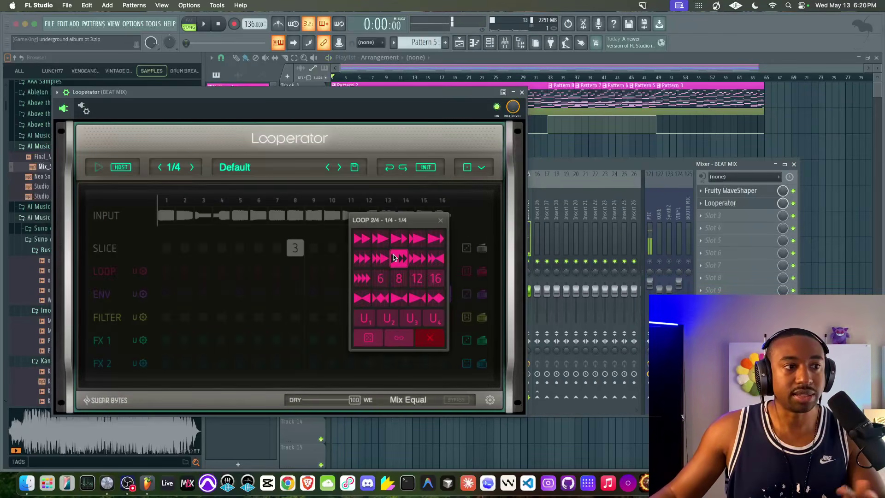
click(441, 219)
click(387, 272)
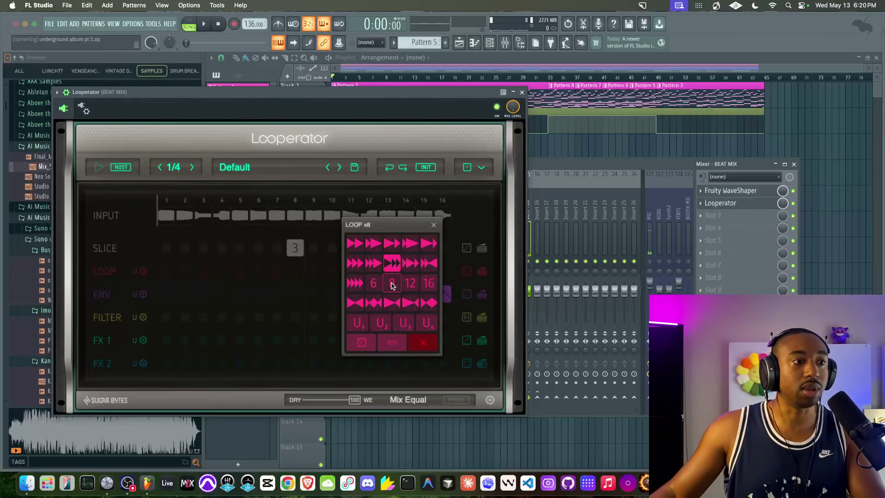
click(421, 341)
key(space)
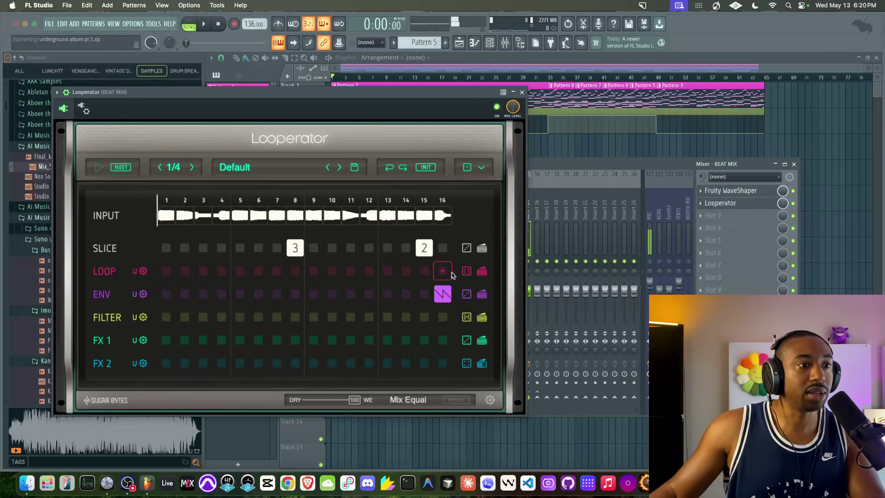
- Randomize the LOOP row during playback and clear the loop from its step 8
key(space)
click(466, 271)
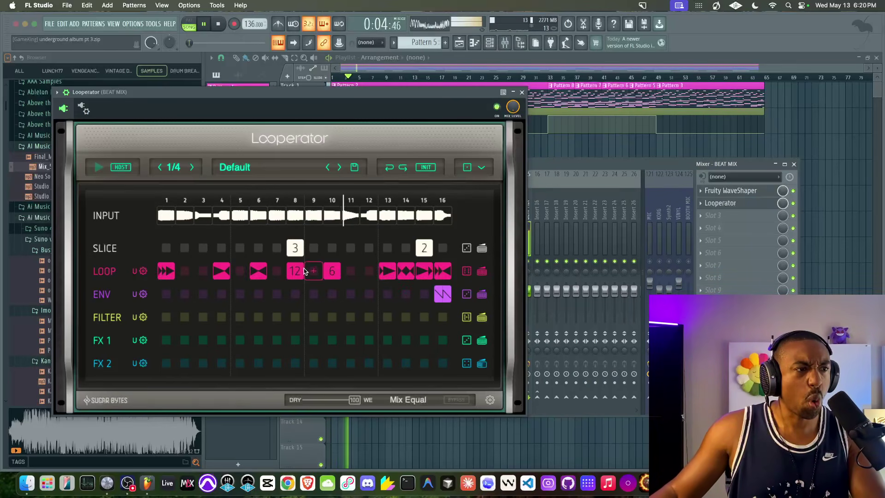
click(297, 272)
click(332, 325)
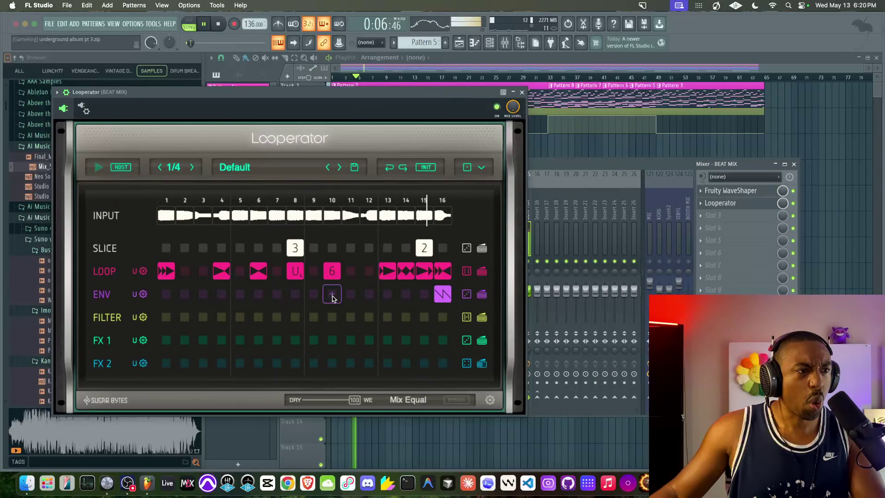
click(298, 275)
click(337, 340)
- Clear the loops from steps 10, 14 and 1 of the LOOP row
click(332, 271)
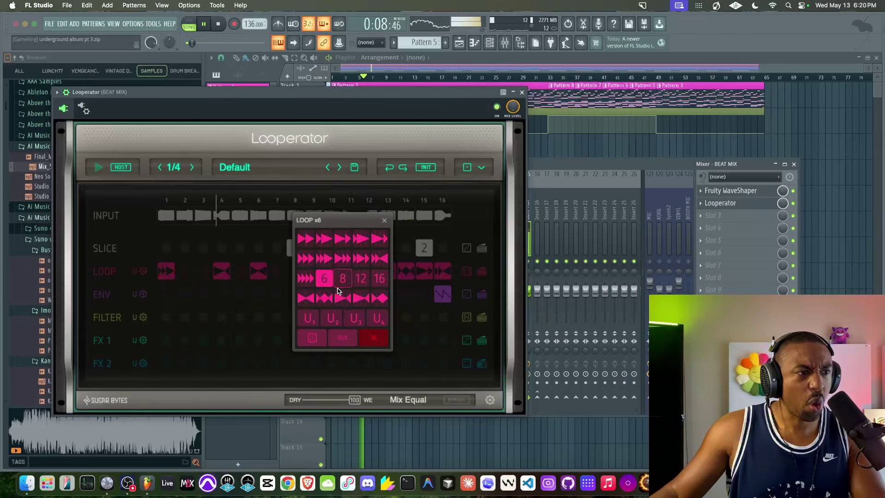
click(370, 337)
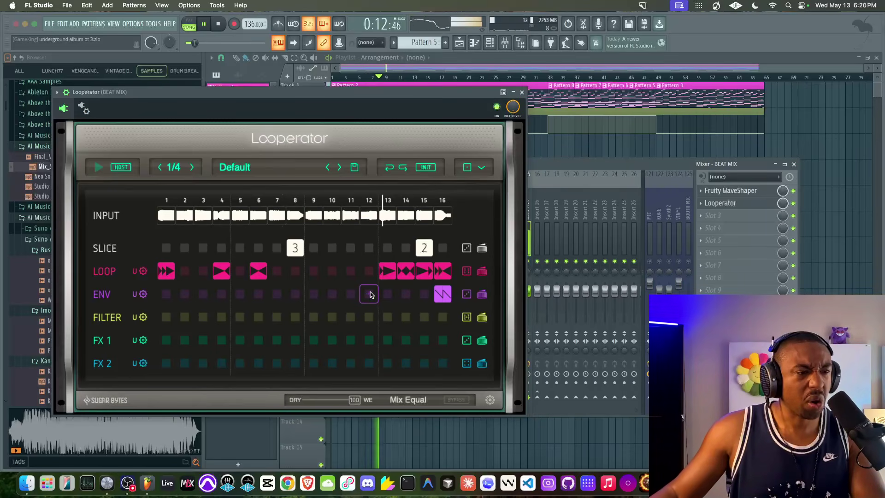
click(406, 271)
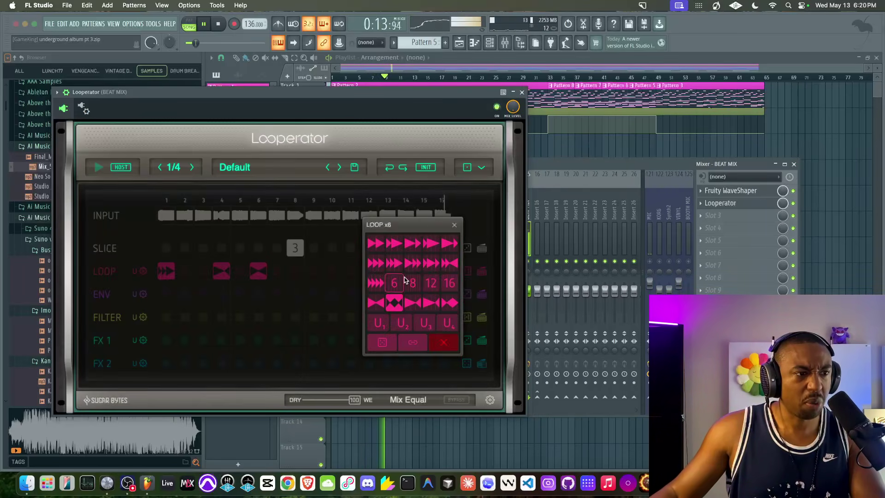
click(438, 339)
click(166, 271)
click(209, 341)
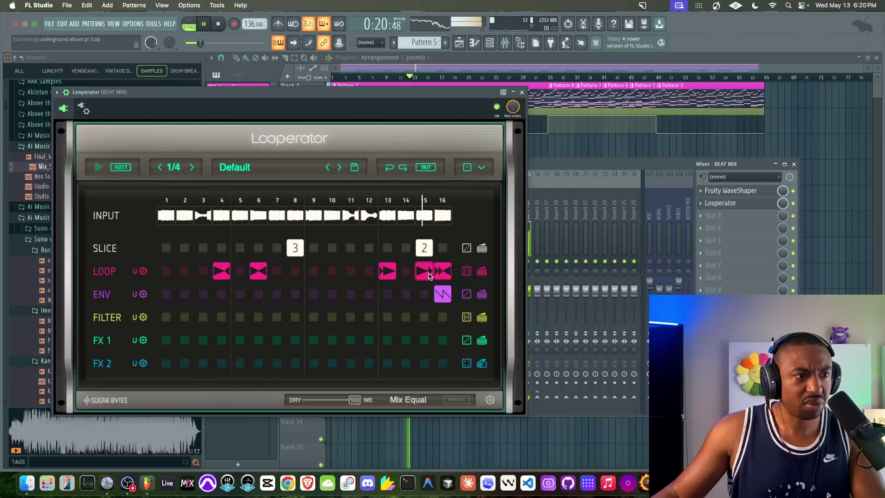
- Compare the beat with Looperator's mix level at 0% and back at 100%
key(space)
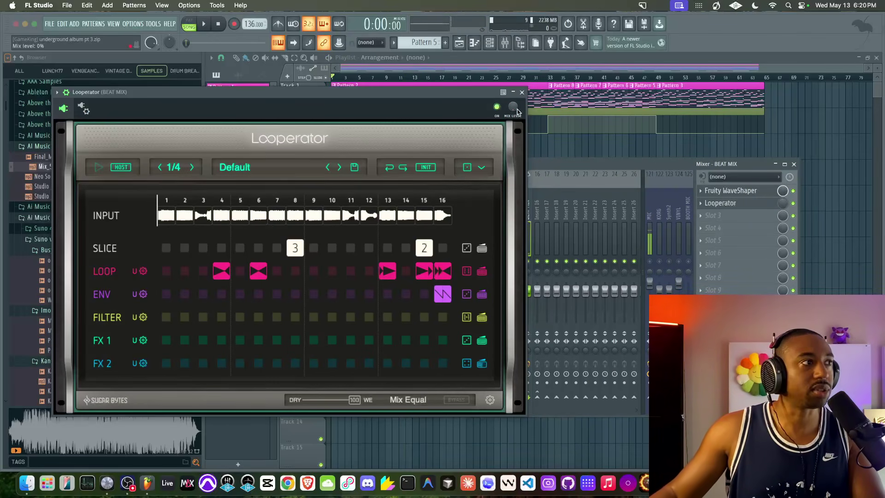
key(space)
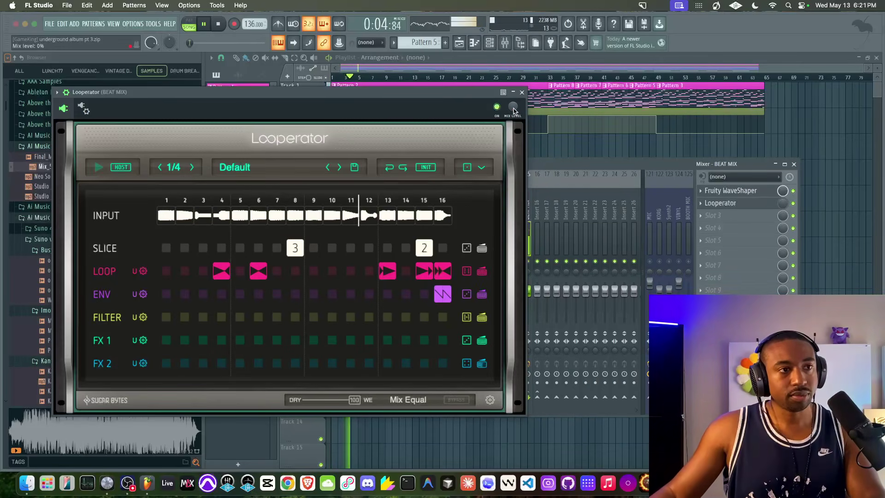
scroll(513, 111, up, 10)
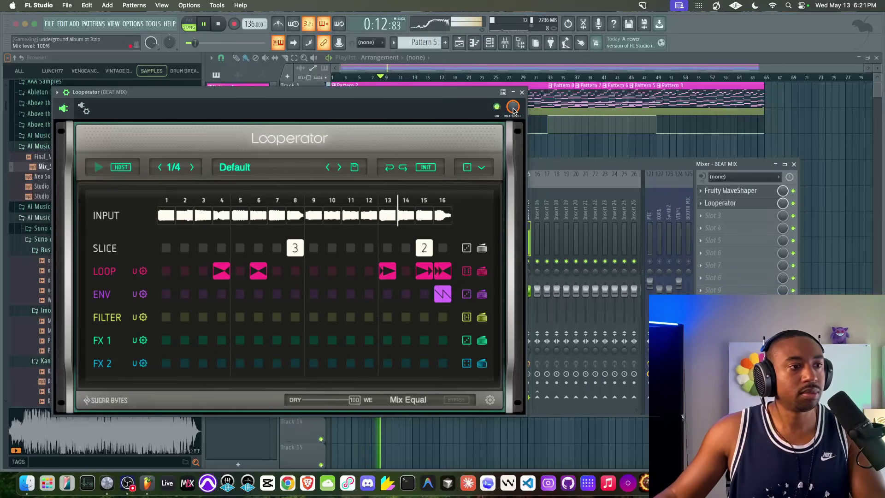
- Clear the loops from steps 16 and 15 of the LOOP row
click(443, 272)
click(483, 340)
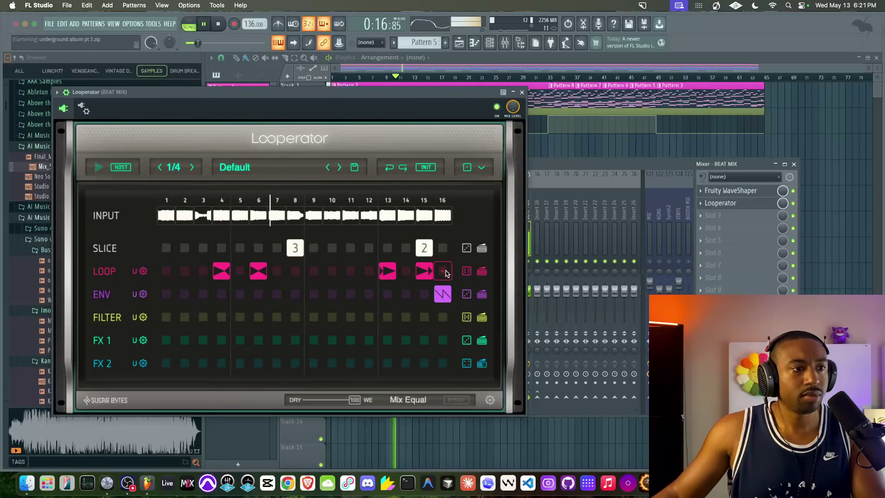
click(424, 271)
click(461, 335)
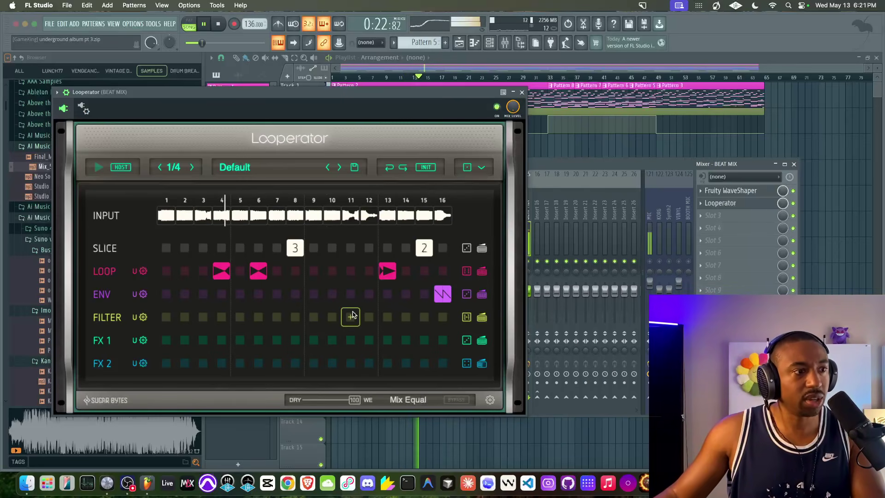
- Place the Vowel A filter on step 9 and the Vowel E filter on step 11 of the FILTER row
click(314, 317)
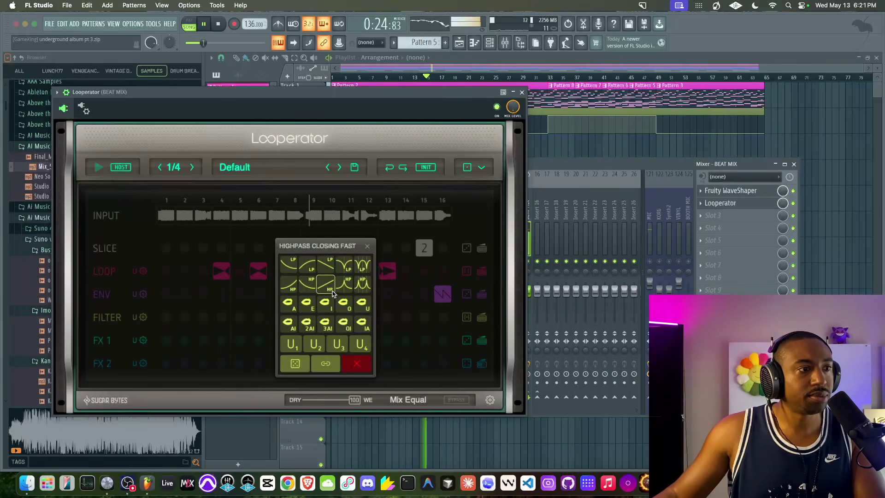
click(295, 305)
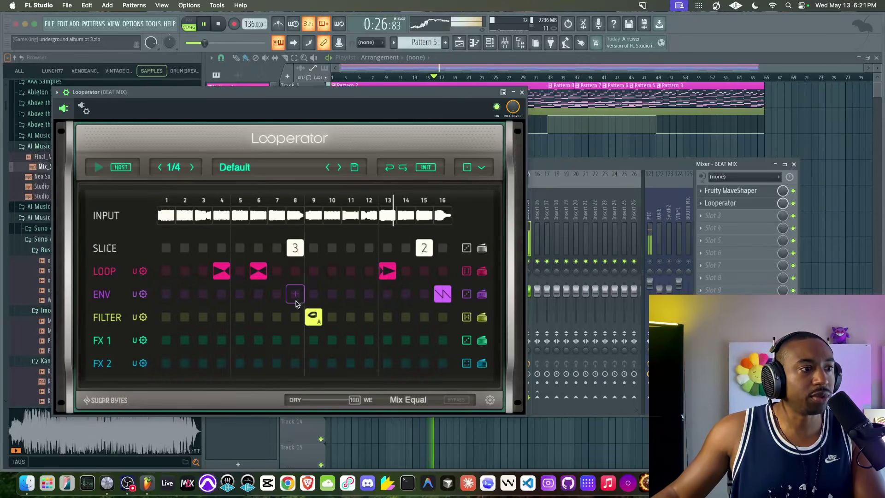
click(349, 317)
click(338, 303)
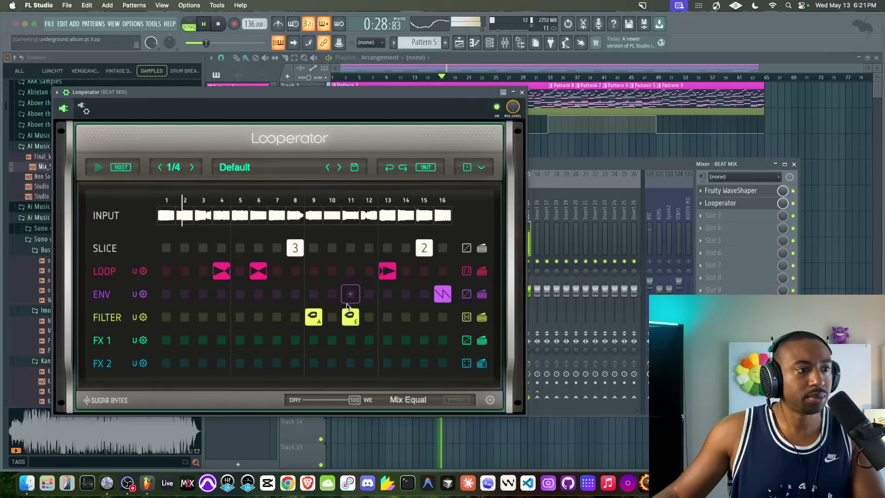
- On step 12, place the straight falling lowpass in the FILTER row and the cassette-icon effect in the FX 1 row
click(375, 318)
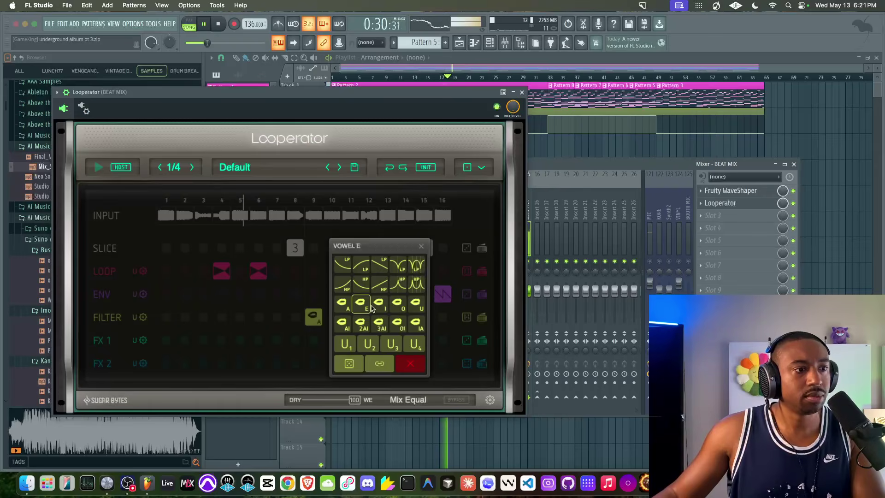
click(379, 265)
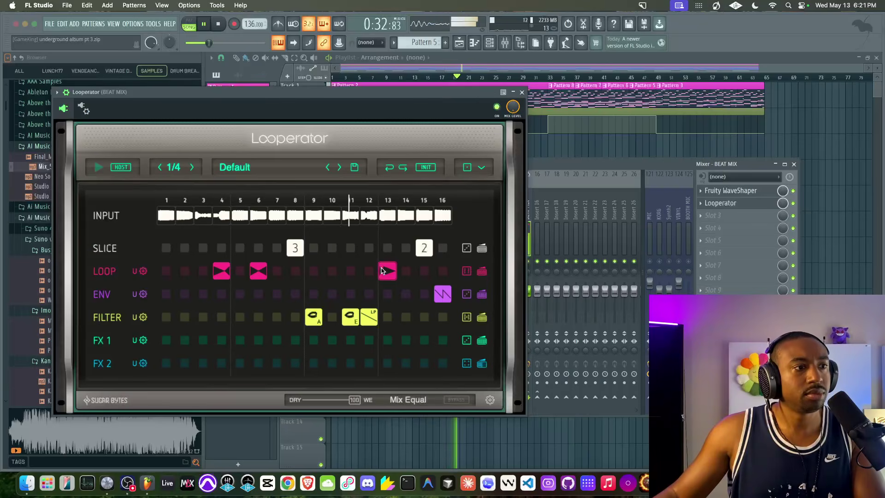
click(369, 340)
click(357, 289)
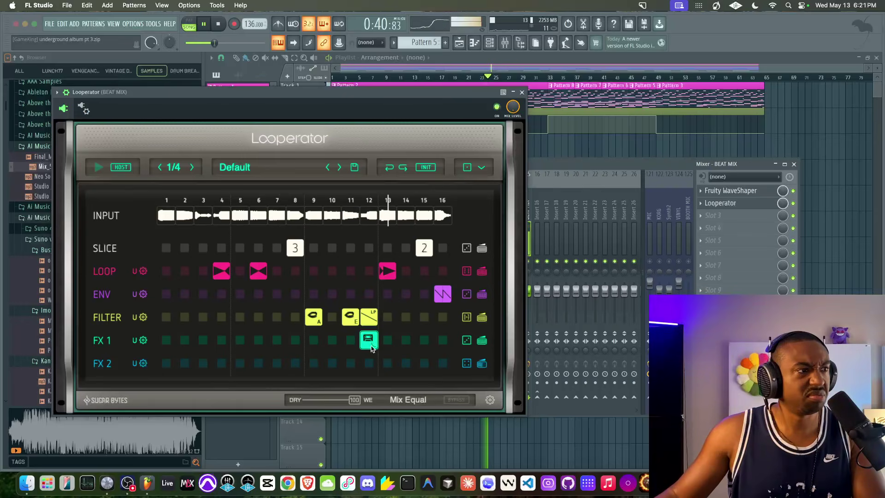
- Play the underground beat with Looperator on the Master track and reset its pattern to an empty grid
key(space)
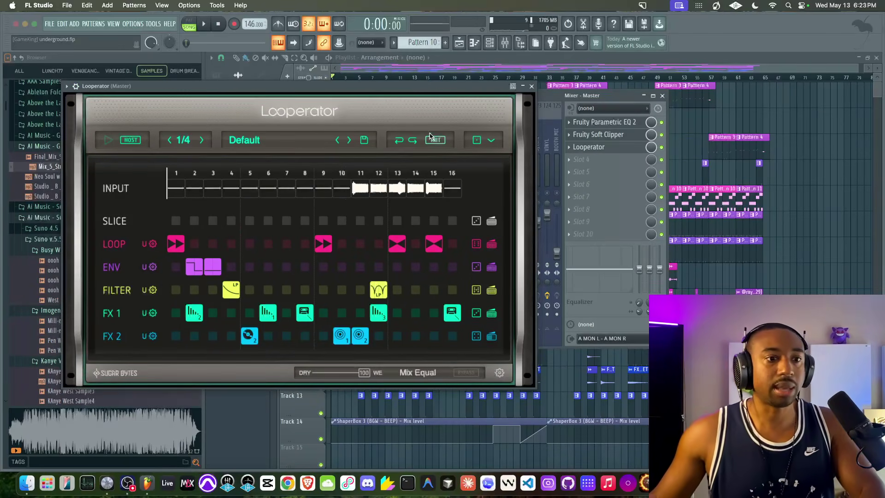
key(space)
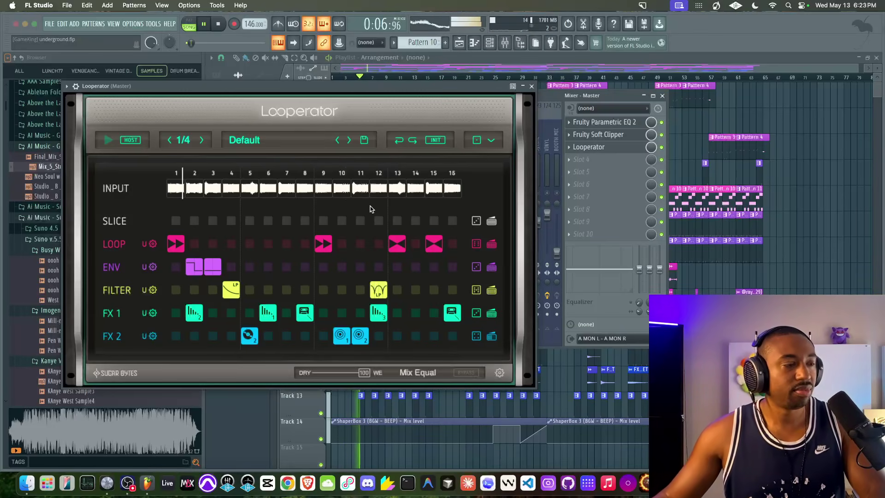
click(435, 140)
click(438, 161)
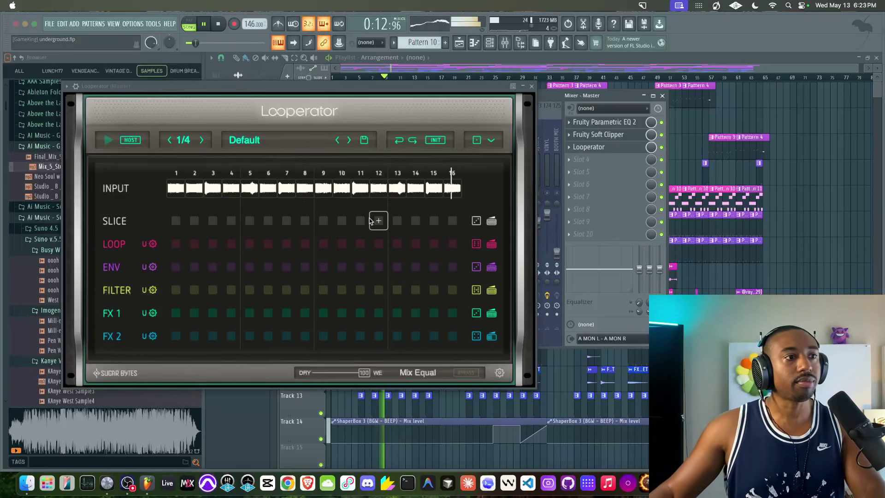
- Place slice 3 on step 12 and slice 2 on step 8 of the SLICE row
click(343, 221)
click(384, 185)
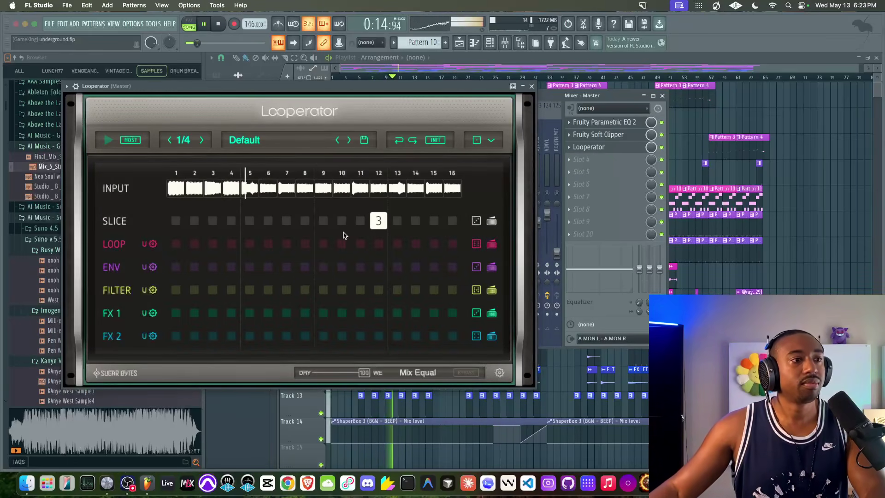
click(306, 222)
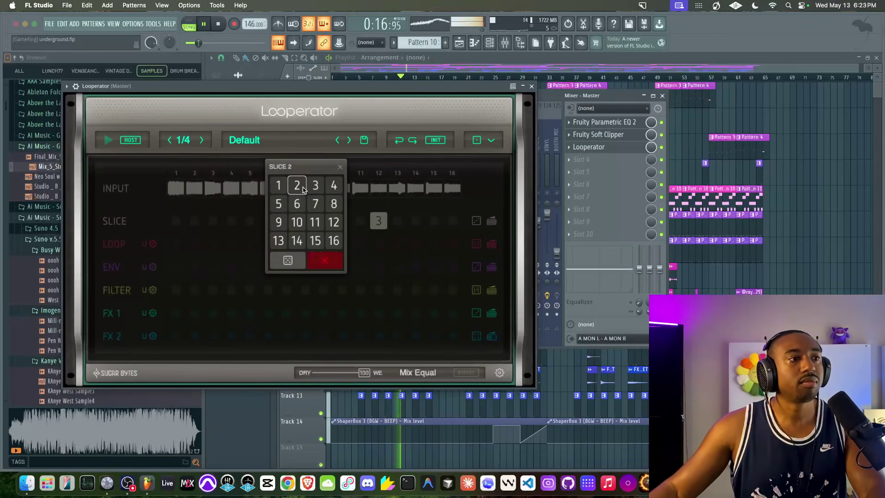
click(298, 186)
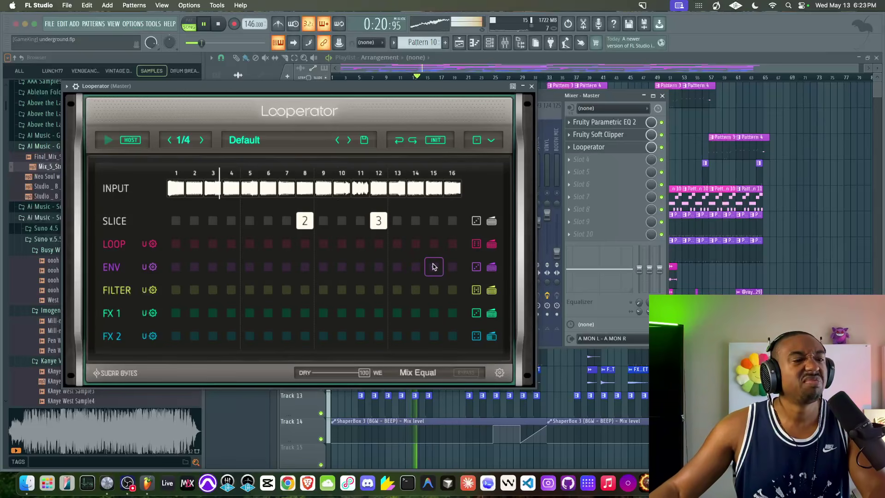
key(space)
click(433, 266)
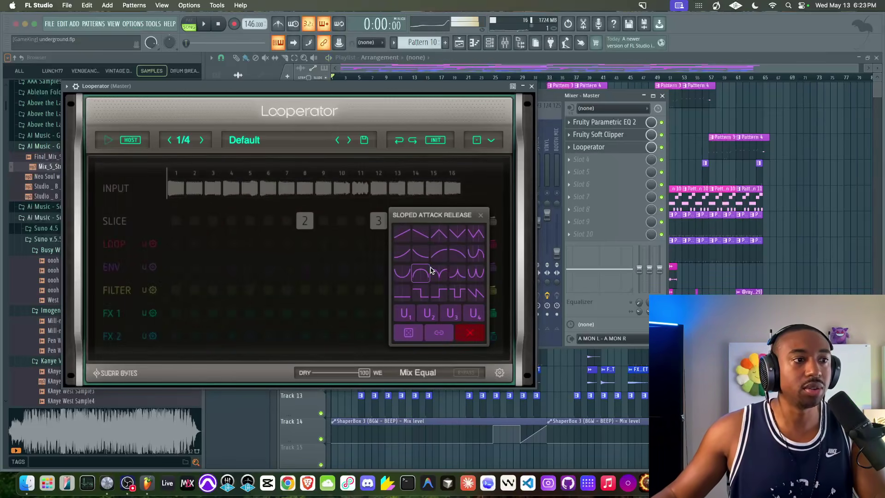
click(481, 216)
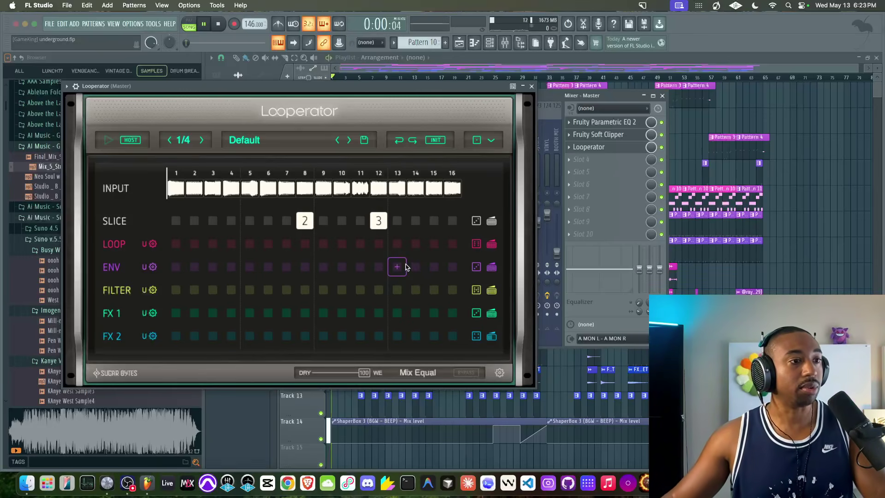
- Place the Vowel A filter on step 9 and the Vowel E filter on step 11 of the FILTER row
click(323, 289)
click(313, 282)
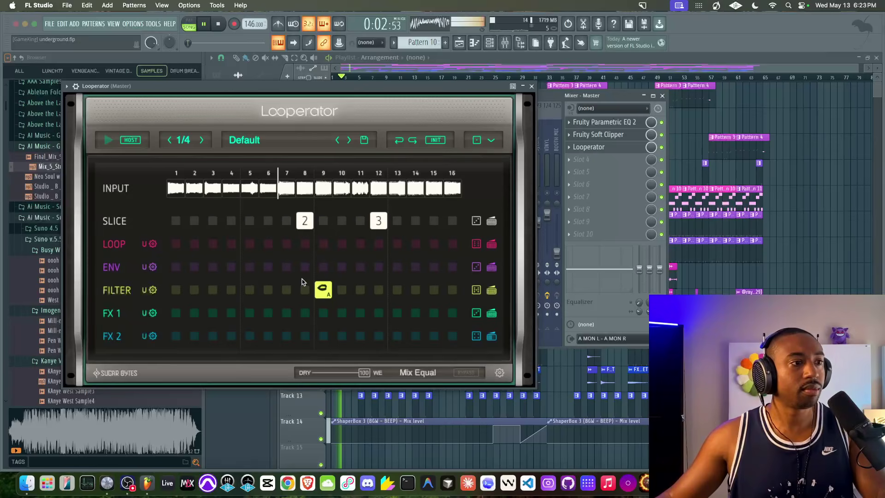
click(360, 290)
click(346, 276)
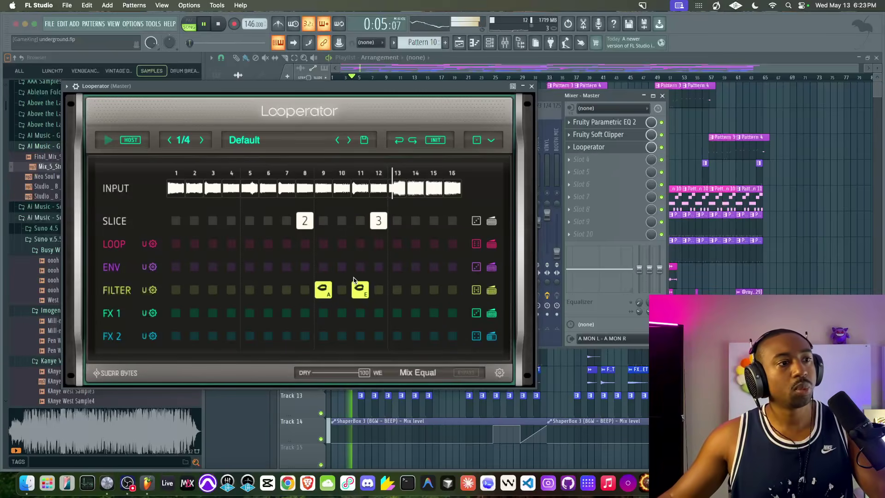
- Clear step 12 of the SLICE row and place slice 3 there again
click(378, 221)
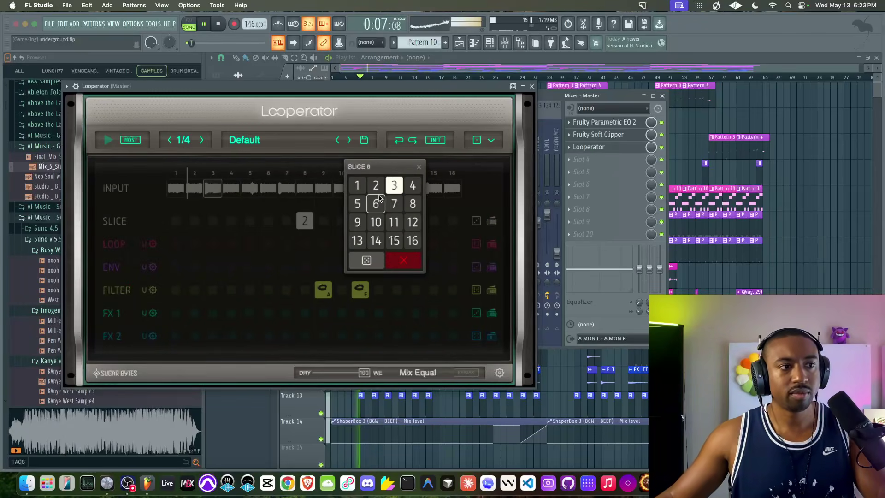
click(403, 258)
click(378, 220)
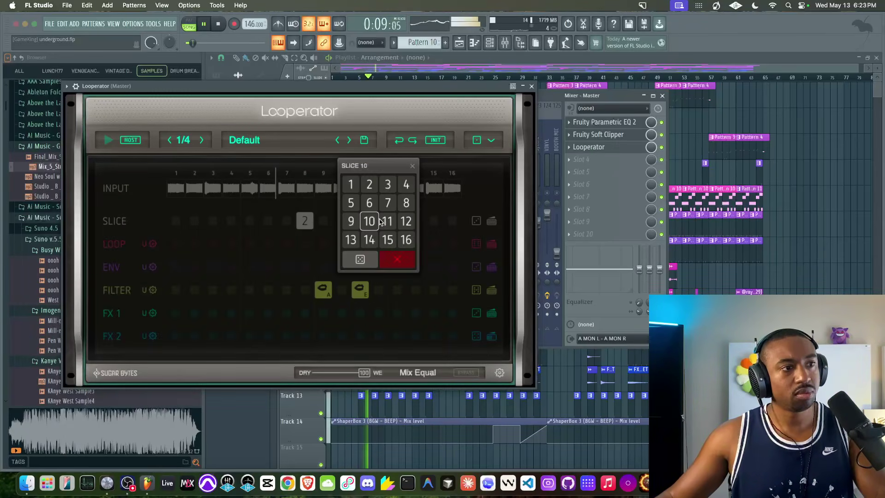
click(386, 185)
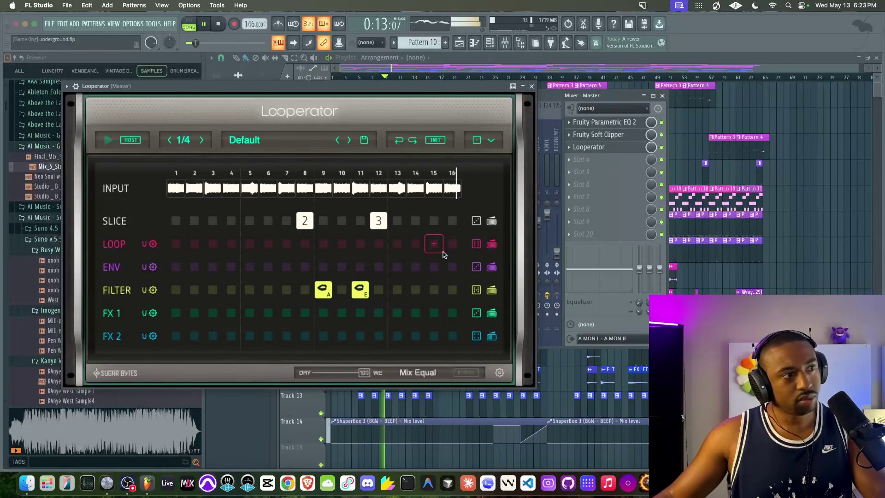
- Place the double-arrow loop on step 16 of the LOOP row
click(452, 244)
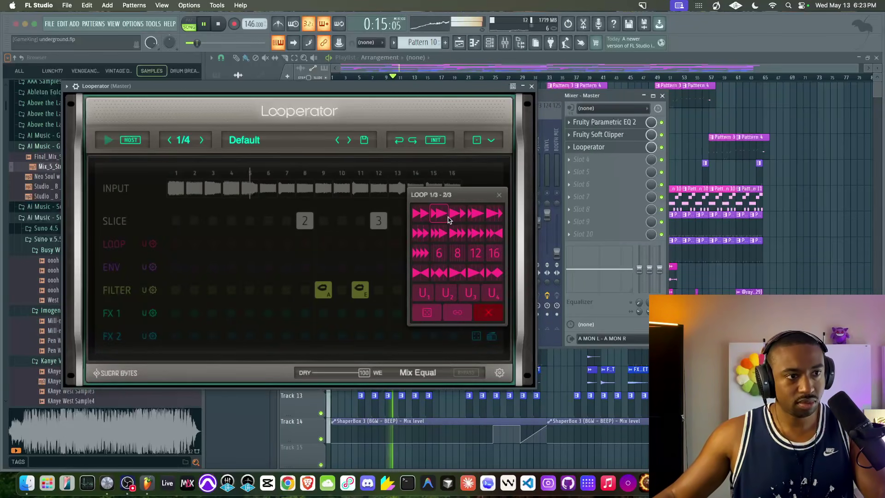
click(438, 214)
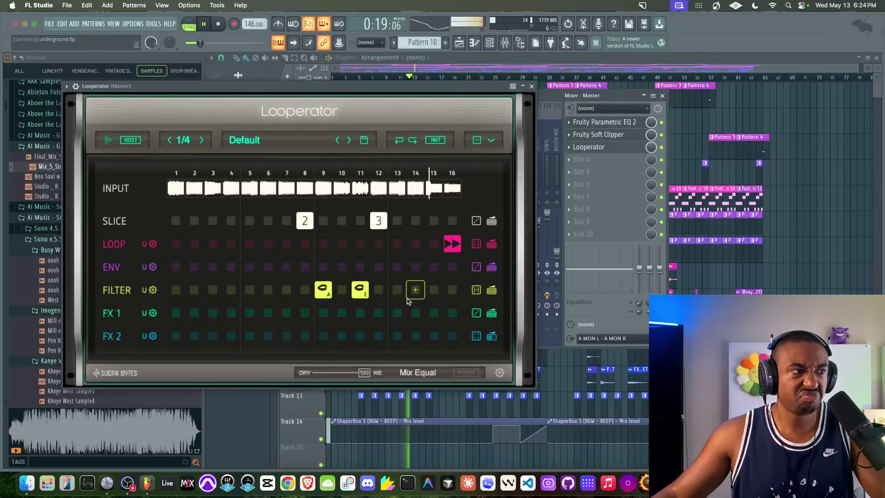
click(360, 290)
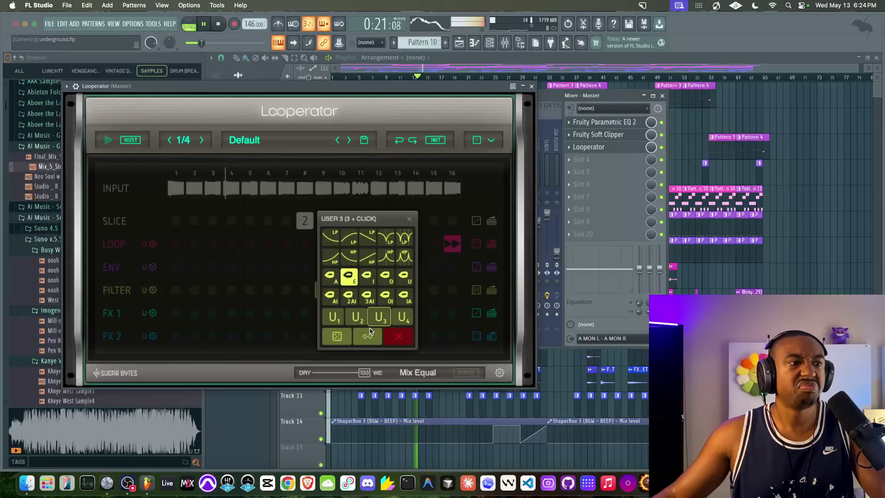
click(408, 220)
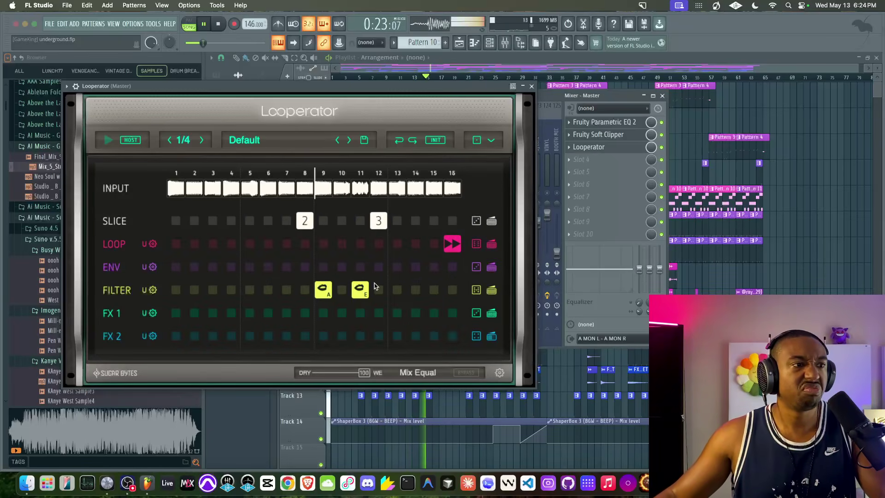
- Place the second cassette-icon effect on step 14 of the FX 1 row and stop playback
click(417, 312)
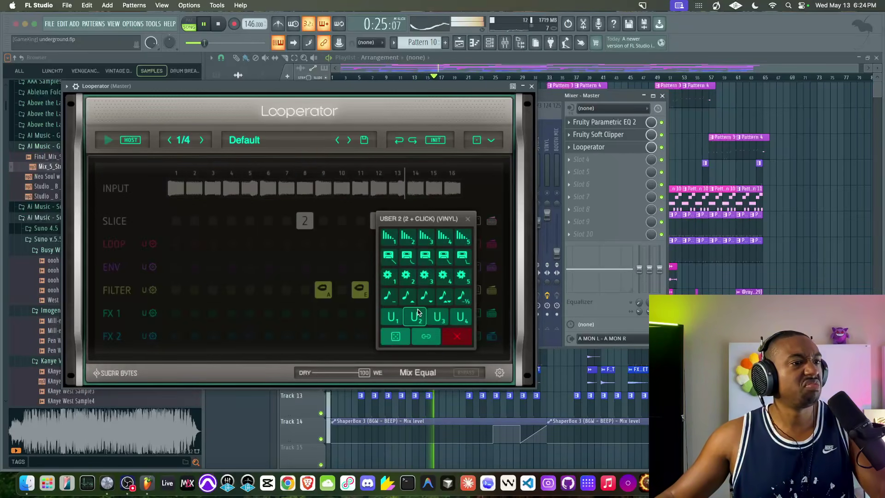
click(414, 254)
key(space)
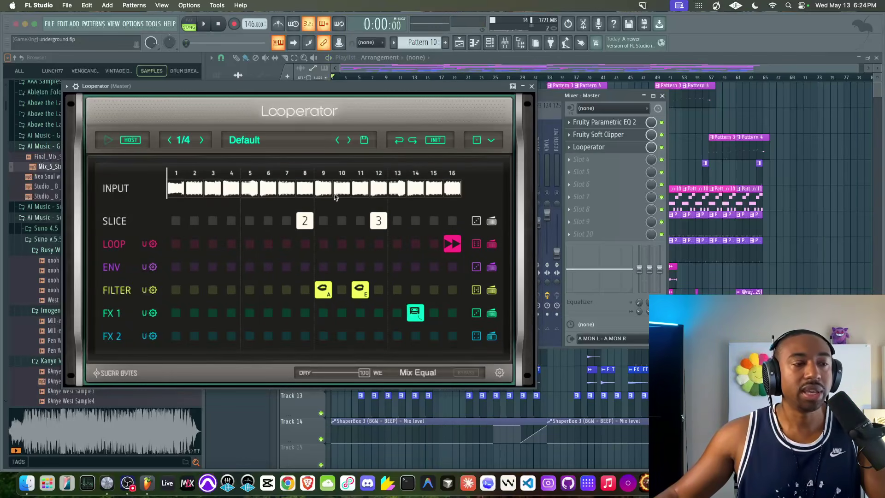
- Look through Looperator's list of randomize modes and restart playback of the beat
click(492, 141)
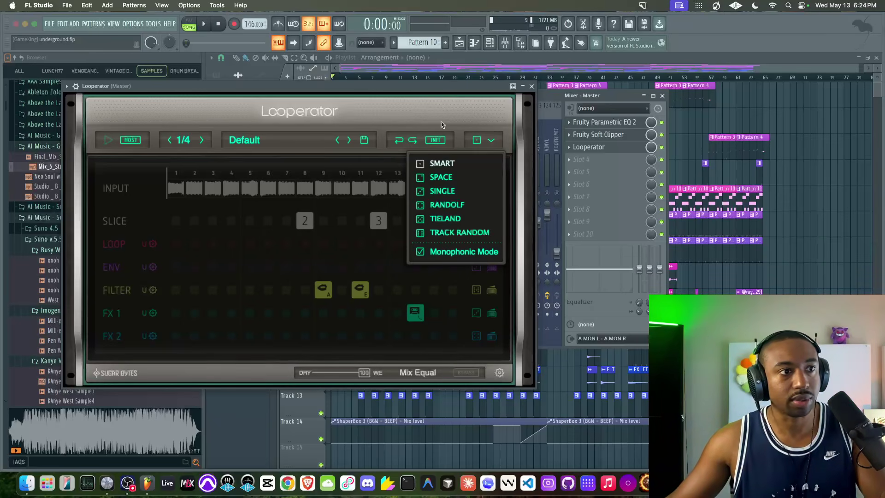
click(484, 142)
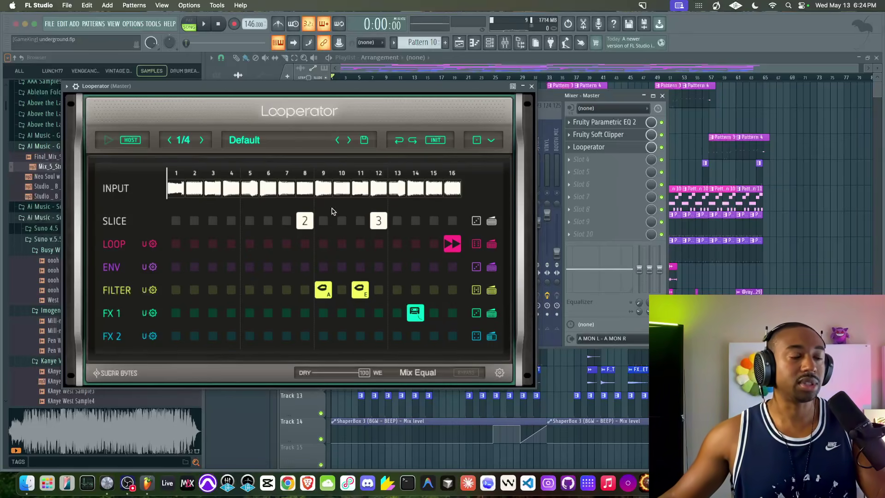
key(space)
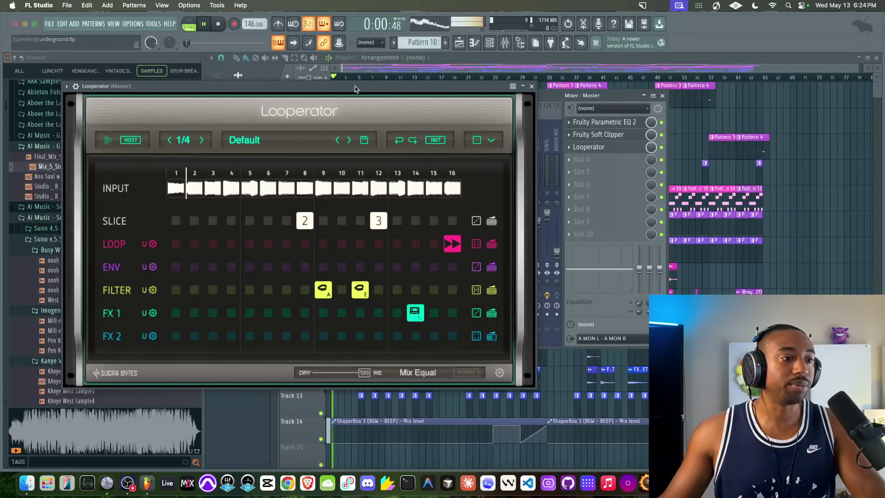
- Try a hard off-on and a hard on-off envelope on step 6 of the ENV row, and clear that step
click(262, 283)
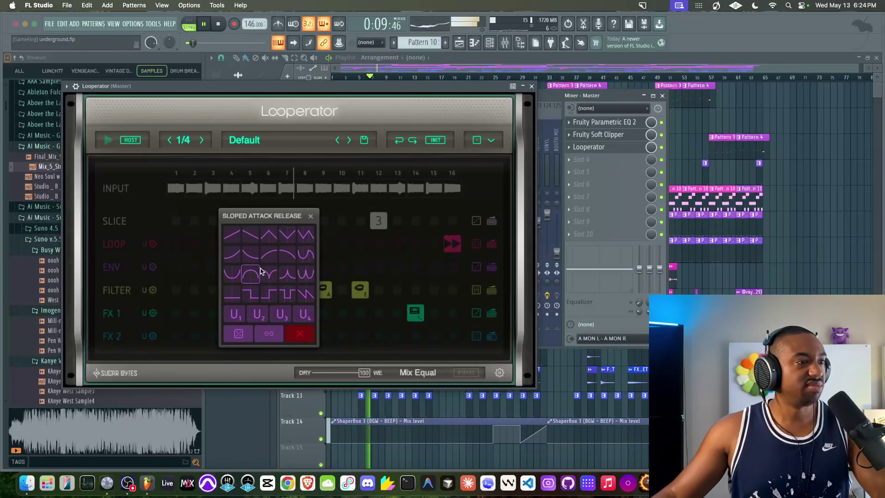
click(272, 289)
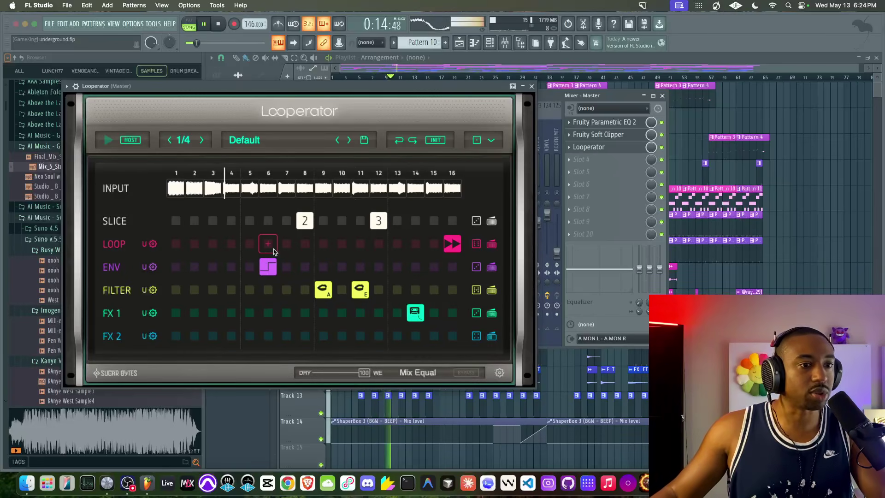
click(267, 266)
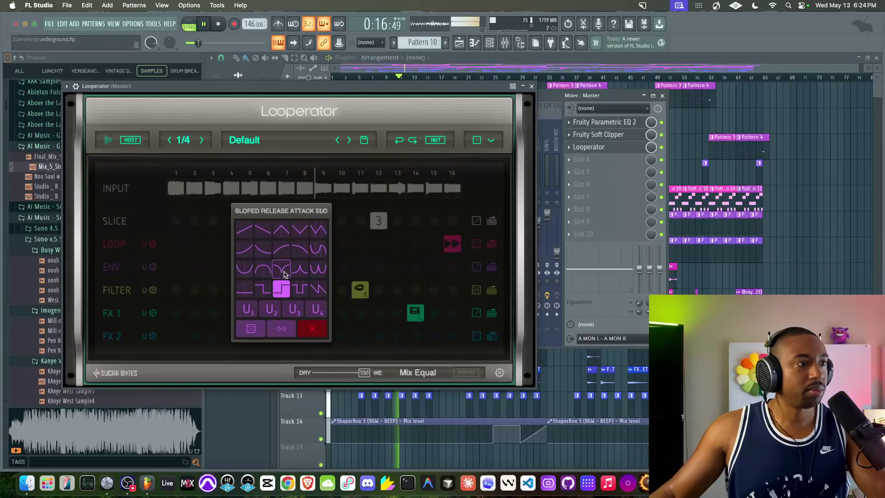
click(270, 285)
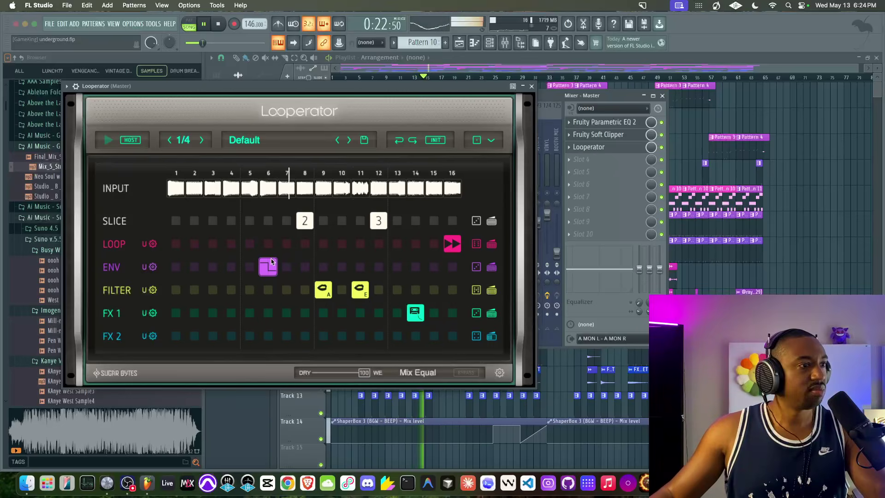
click(268, 265)
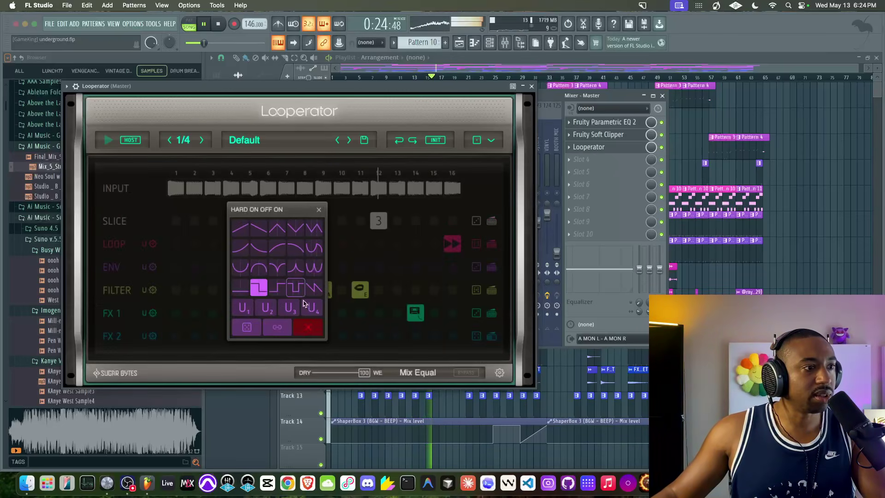
click(309, 327)
- Place the loop with two arrows facing each other on step 6 of the LOOP row
click(267, 244)
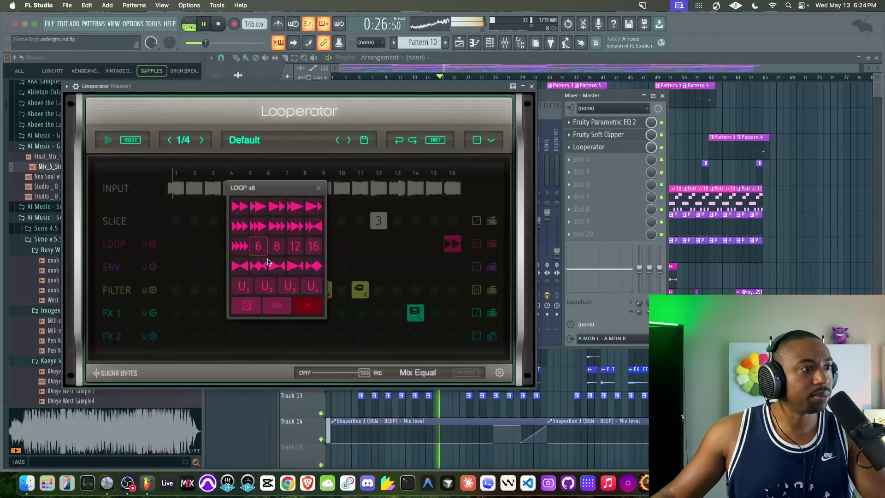
click(240, 266)
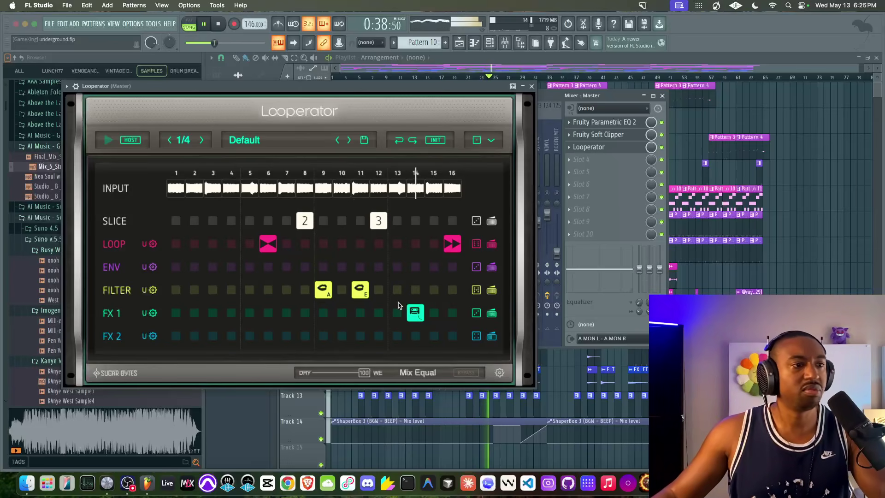
- Put the step 14 cassette-icon effect on step 16 of the FX 1 row as well, with a tie on step 15
drag(420, 314, 452, 314)
click(433, 314)
click(422, 316)
click(432, 314)
click(449, 336)
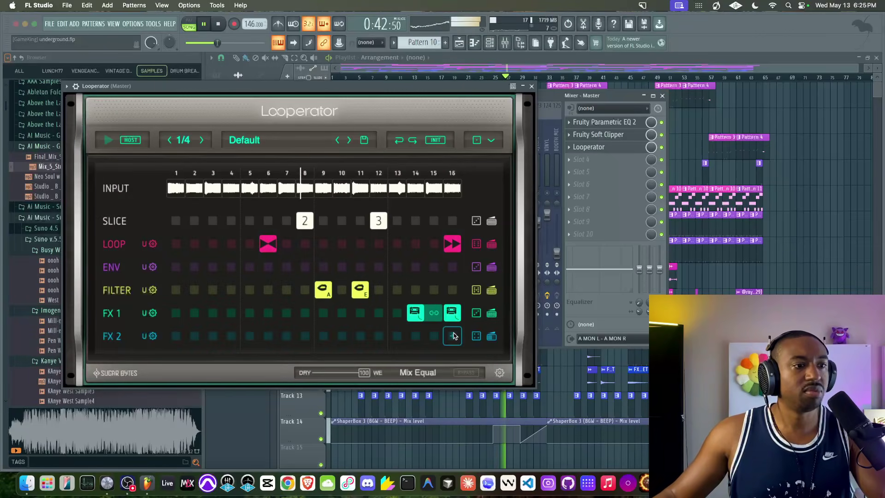
- Clear the tie on step 15 and the effect on step 14 of the FX 1 row
click(437, 315)
click(466, 336)
click(420, 316)
click(453, 335)
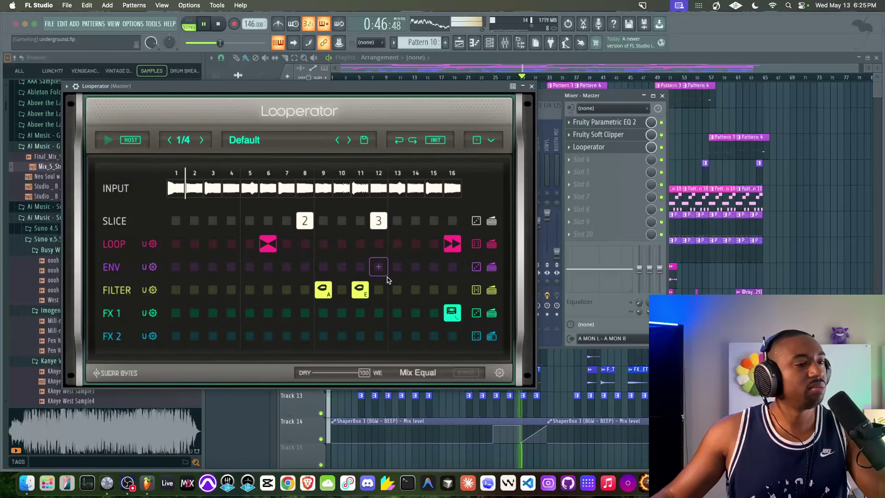
- Bring the cassette-icon effect back to step 14 of the FX 1 row and clear steps 15 and 16
drag(450, 314, 417, 315)
click(432, 316)
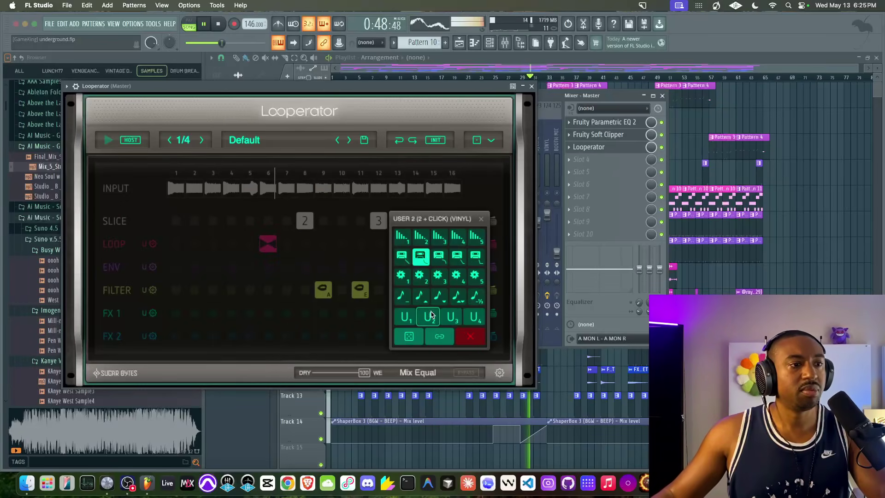
click(460, 339)
right_click(452, 315)
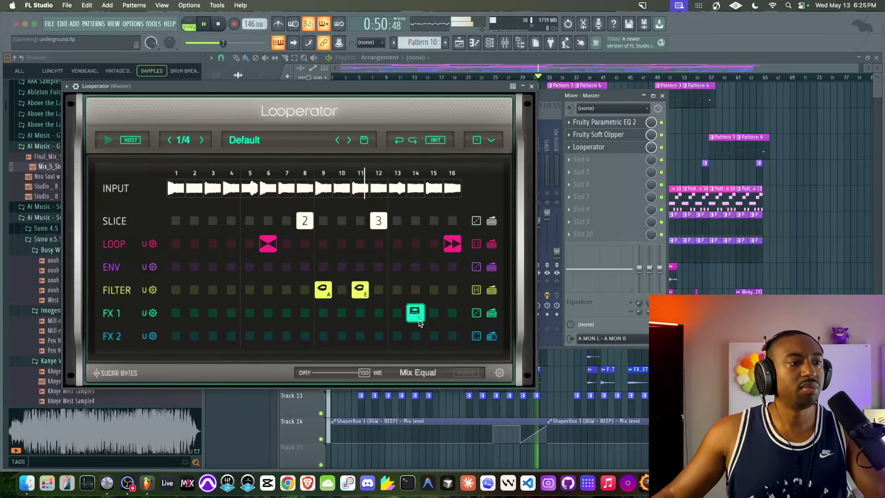
- Try the second vinyl-disc effect on step 14 of the FX 2 row
click(414, 336)
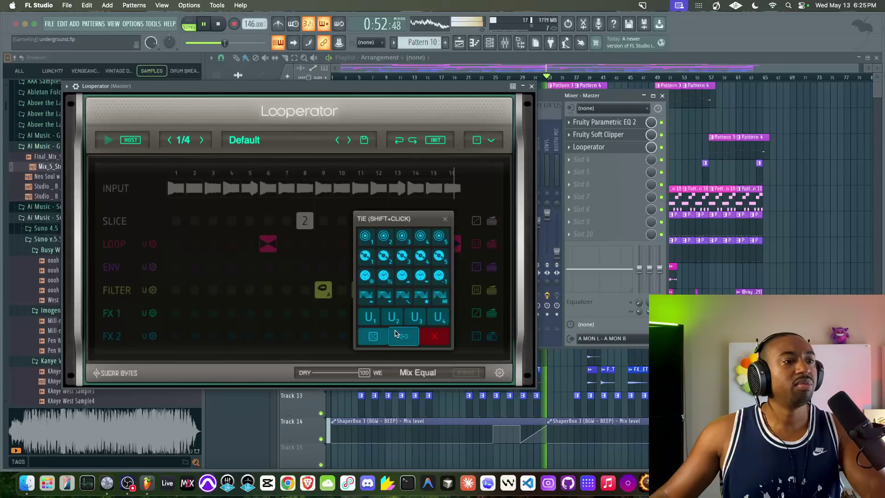
click(385, 257)
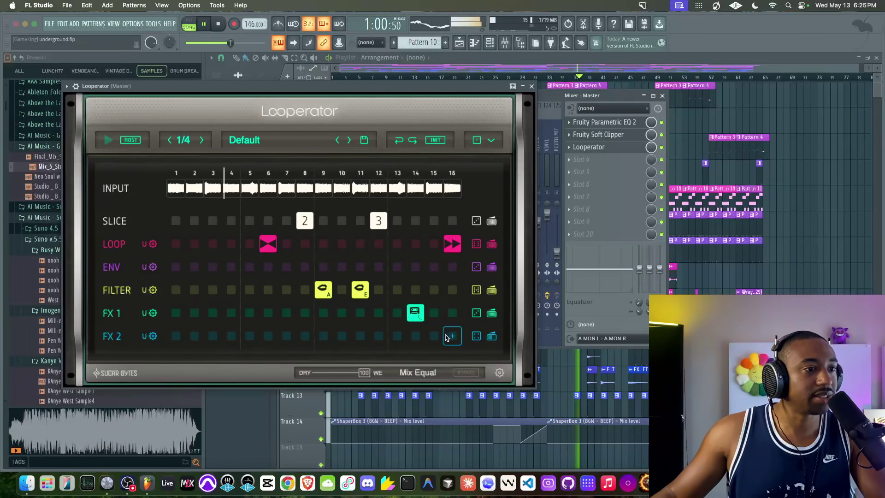
- Try the first vinyl-disc effect on step 16 of the FX 2 row and clear it again
click(434, 337)
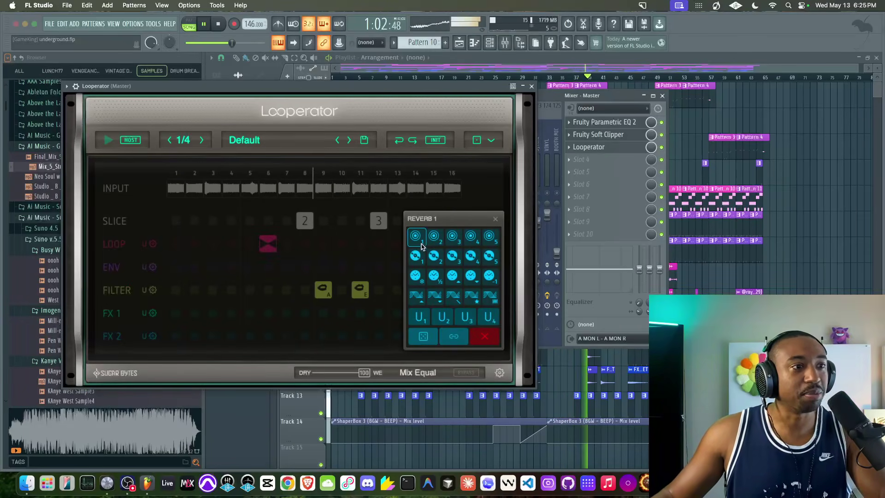
click(419, 259)
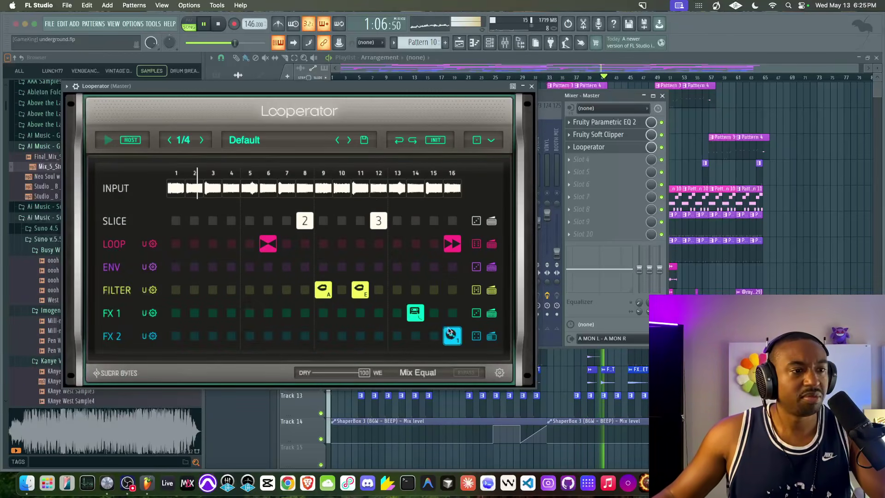
right_click(451, 335)
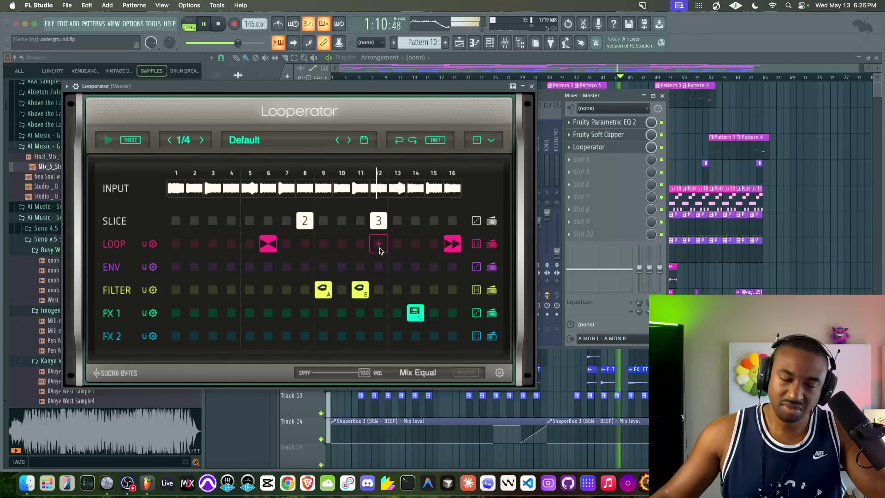
key(space)
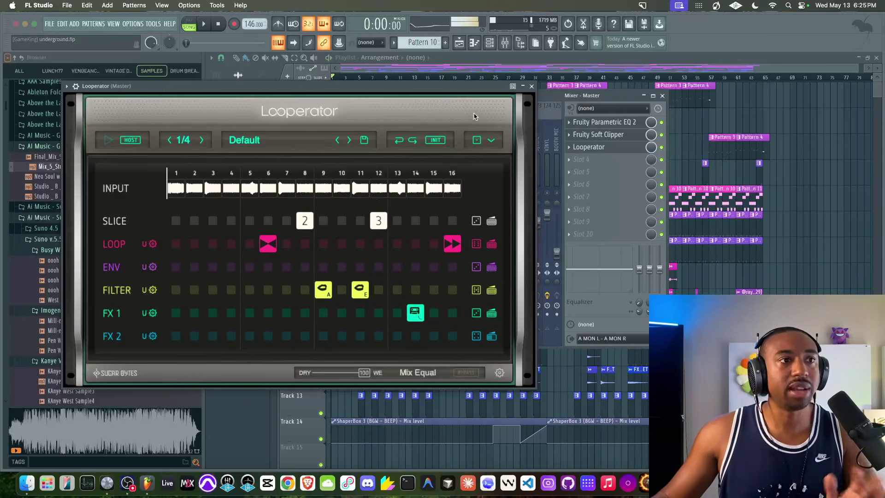
- Switch to the underground experiments project and load Looperator into the first effect slot of the Master track
key(super+Tab)
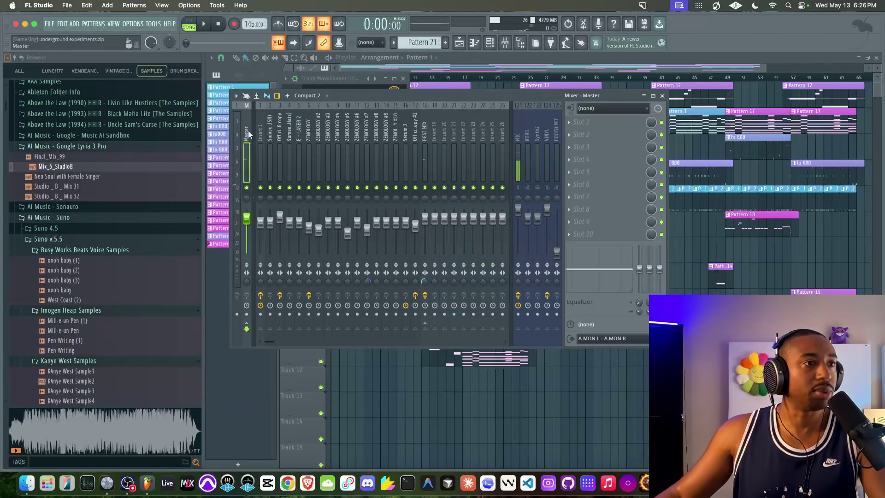
click(577, 133)
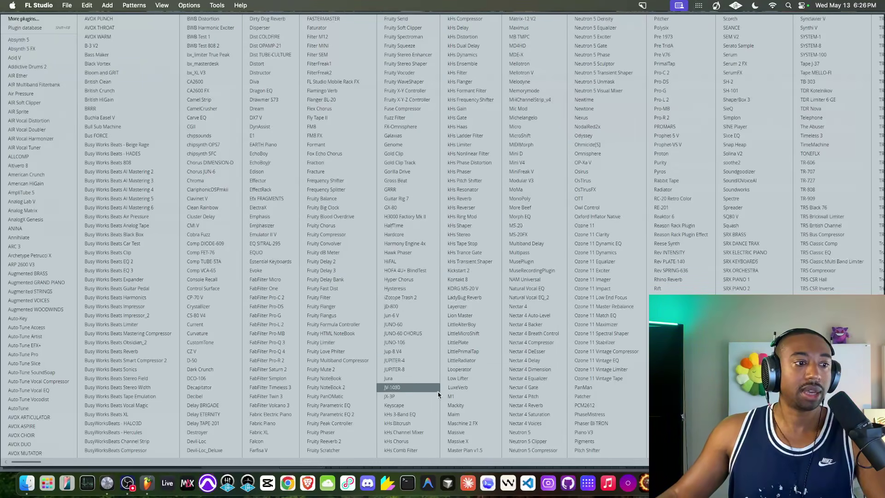
click(461, 369)
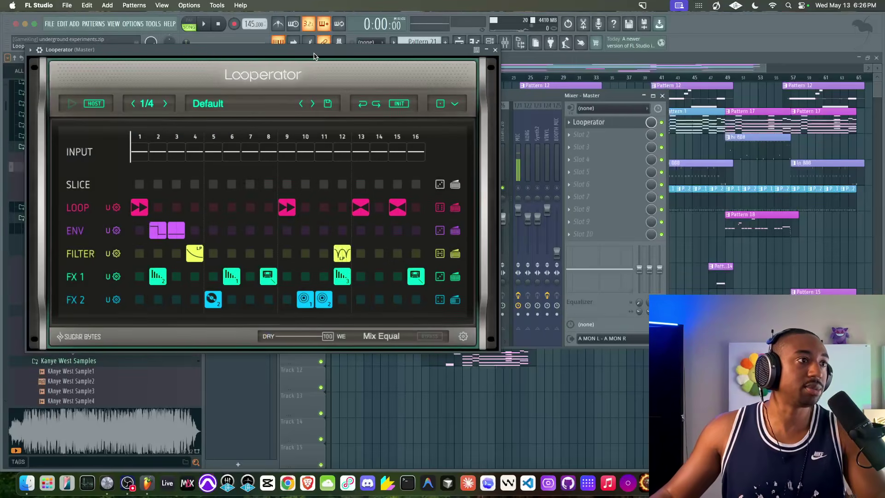
drag(314, 54, 314, 53)
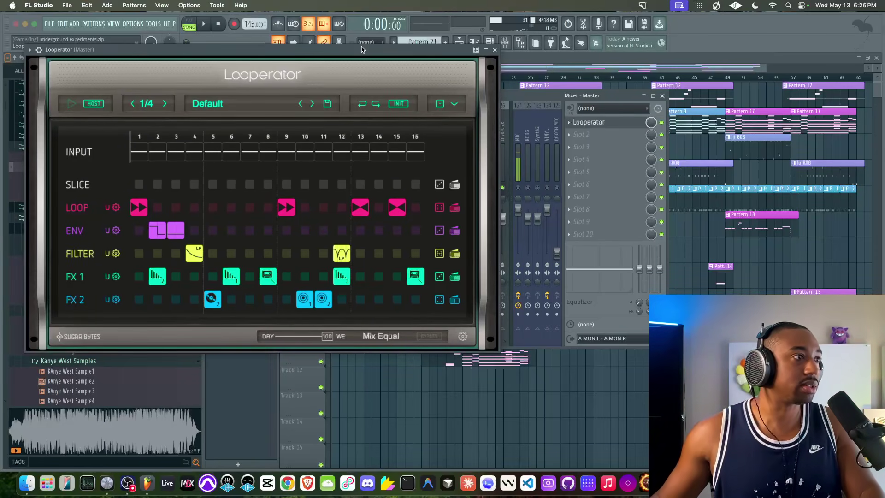
drag(372, 50, 356, 50)
- Listen to the beat through the default Looperator pattern and reset the whole grid to an empty pattern
key(space)
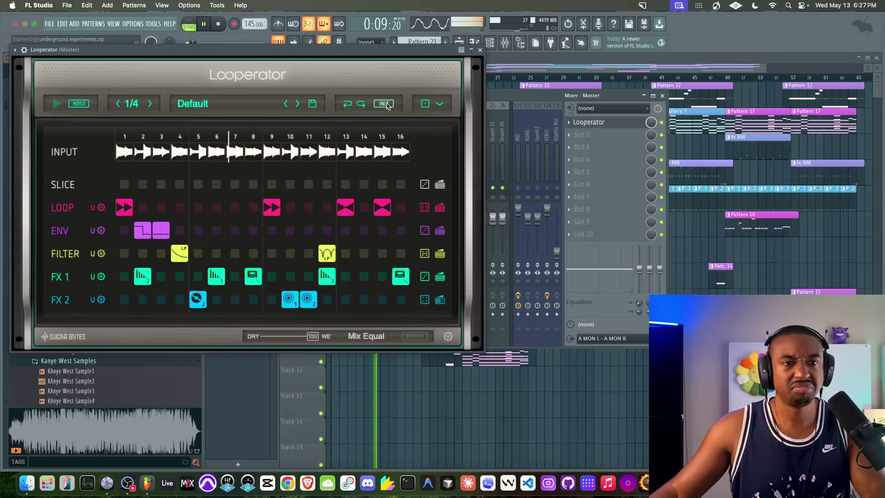
key(space)
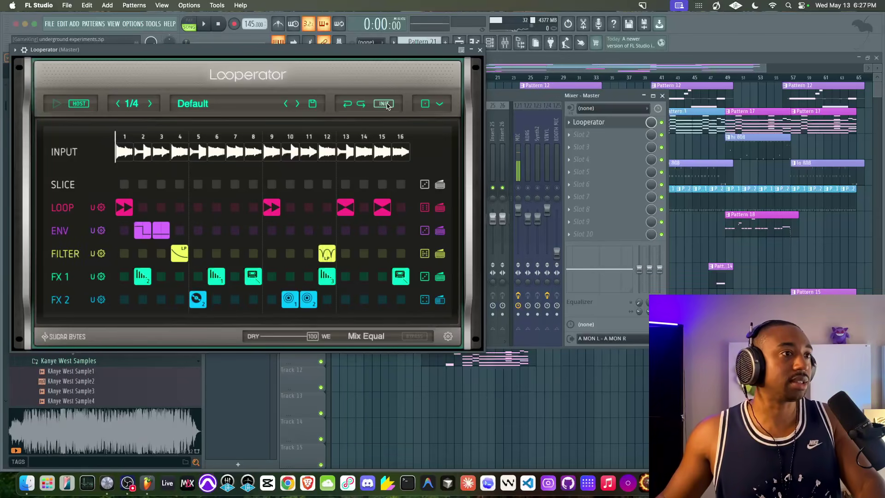
click(384, 103)
click(383, 124)
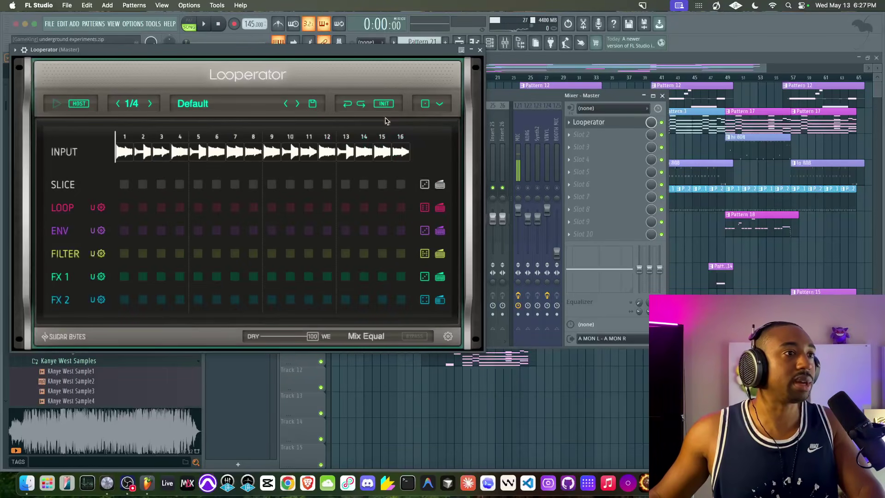
drag(357, 58, 404, 64)
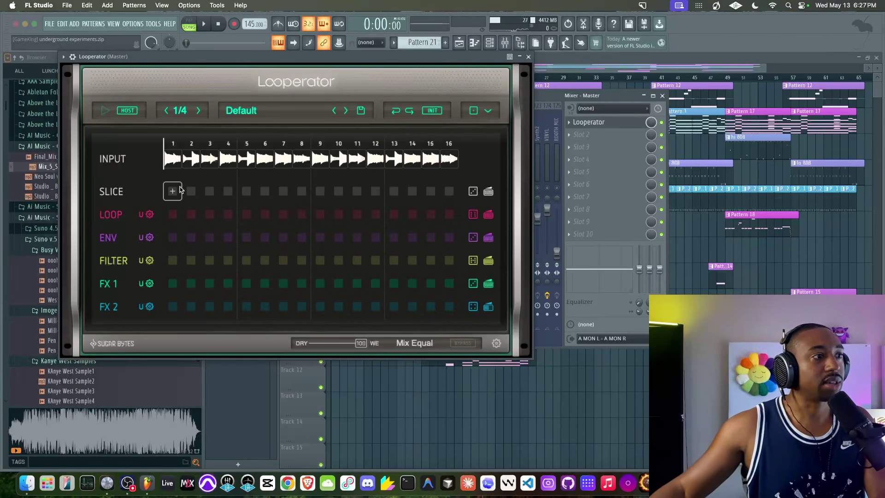
- Put slice 3 on step 4 and slice 2 on step 8 of the SLICE row
key(space)
click(228, 192)
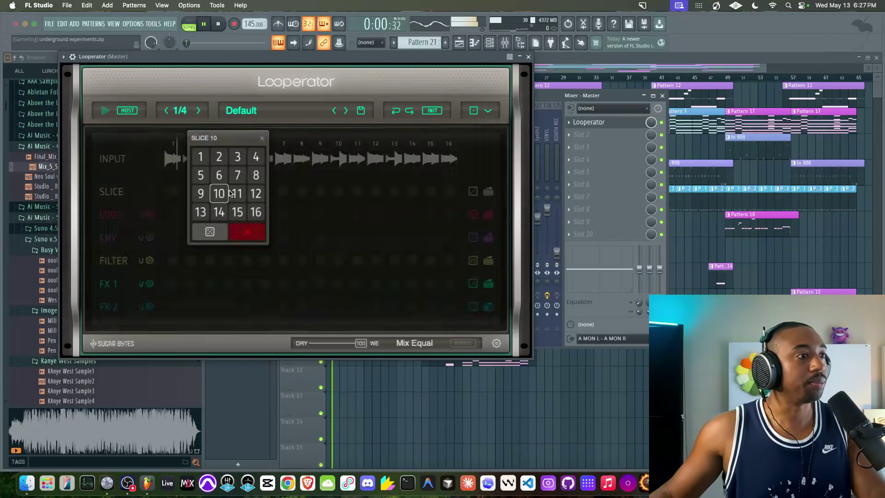
click(235, 174)
click(231, 193)
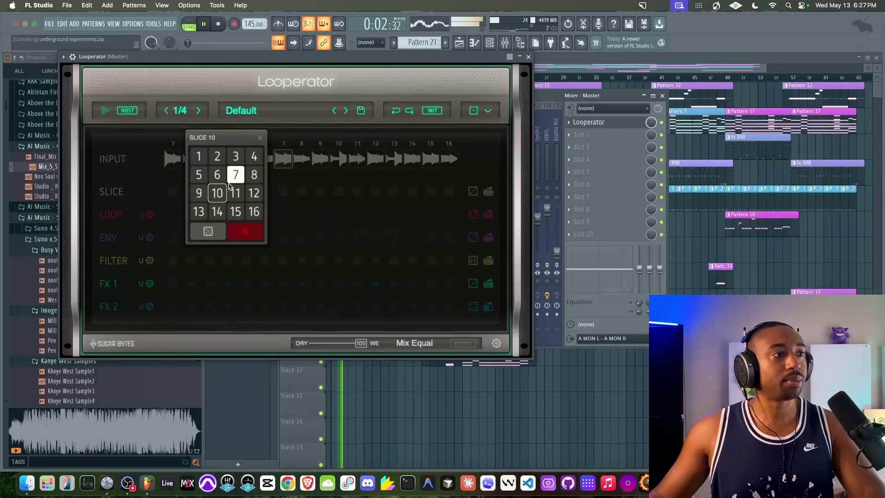
click(234, 157)
key(space)
click(302, 192)
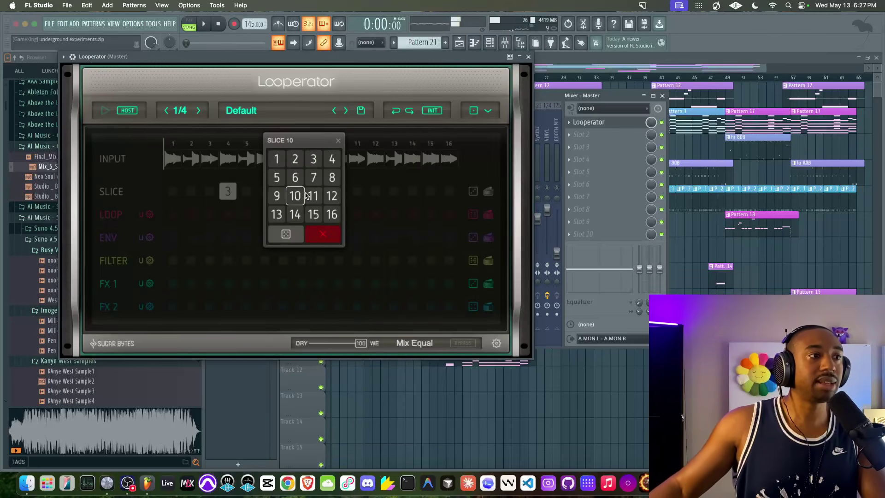
click(295, 159)
- Put the large-to-small arrow loop pattern on step 12 of the LOOP row
drag(361, 63, 349, 57)
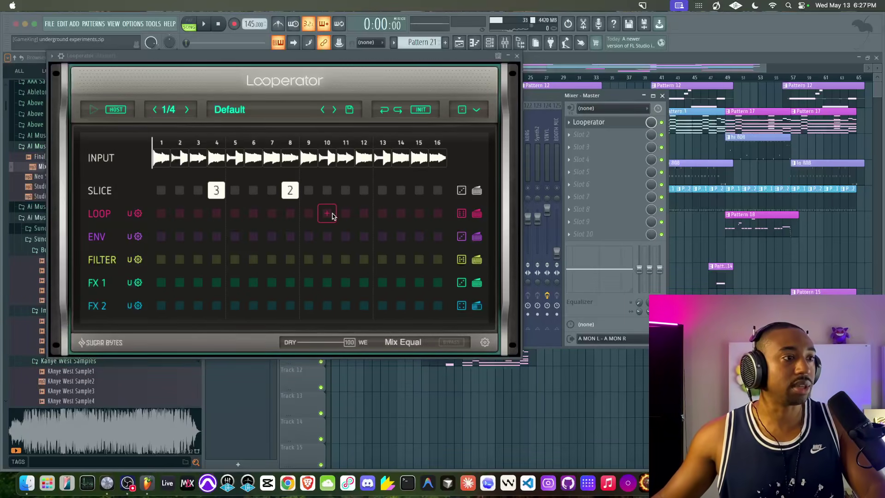
click(353, 215)
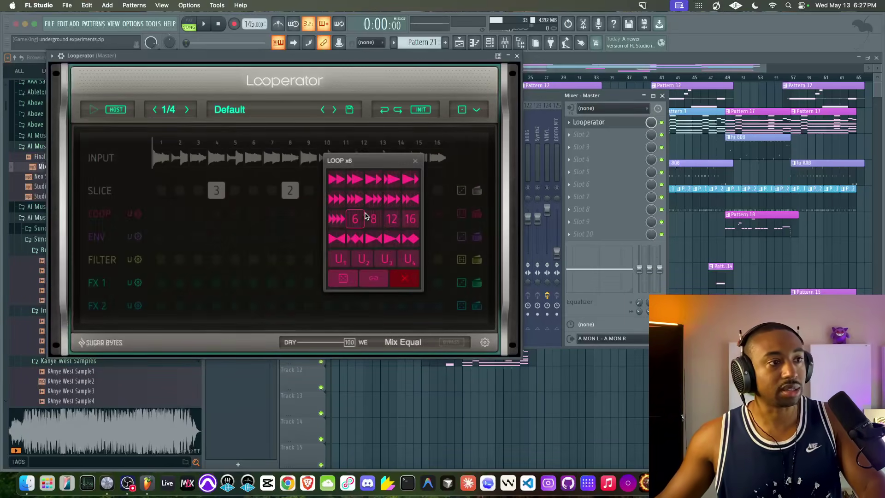
click(368, 185)
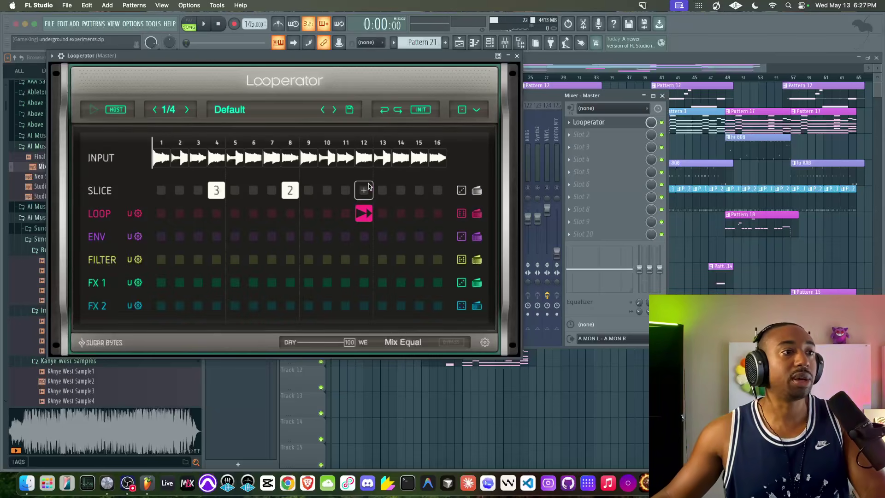
- Try the second-row triple-arrow loop pattern on step 16 of the LOOP row and clear it
click(436, 216)
click(431, 199)
click(432, 217)
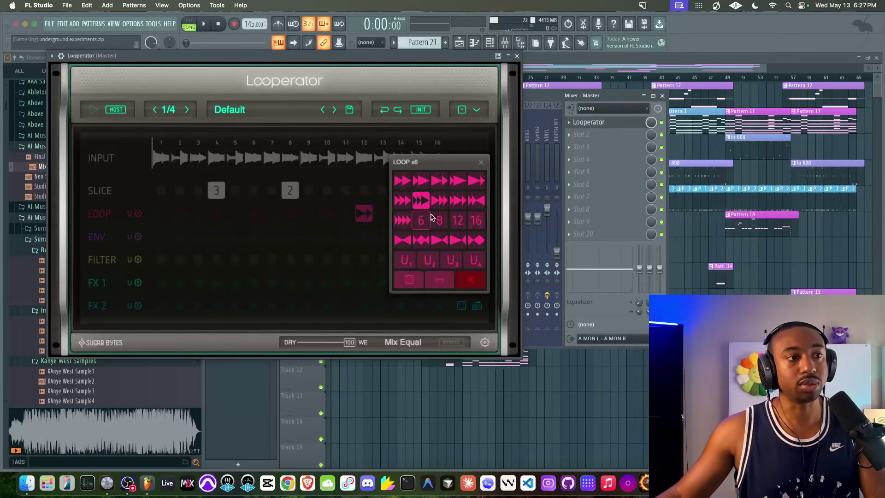
click(468, 277)
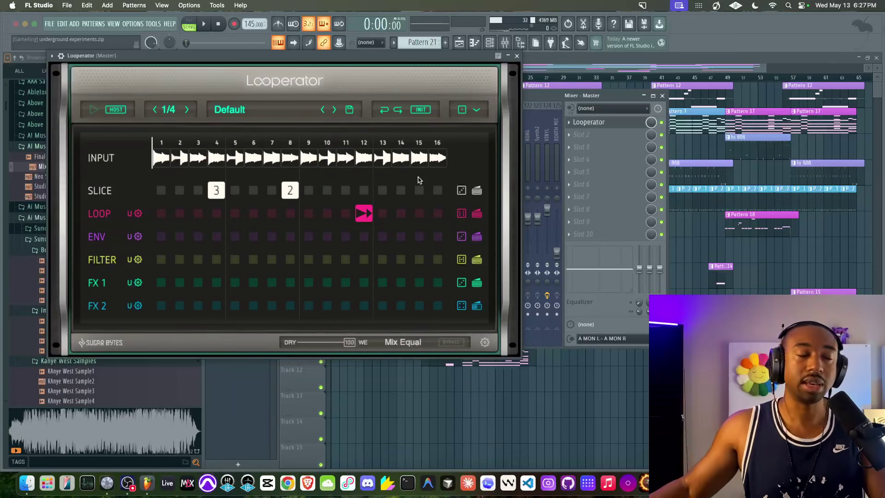
- During playback, put the wave-shaped envelope on step 15 of the ENV row
key(space)
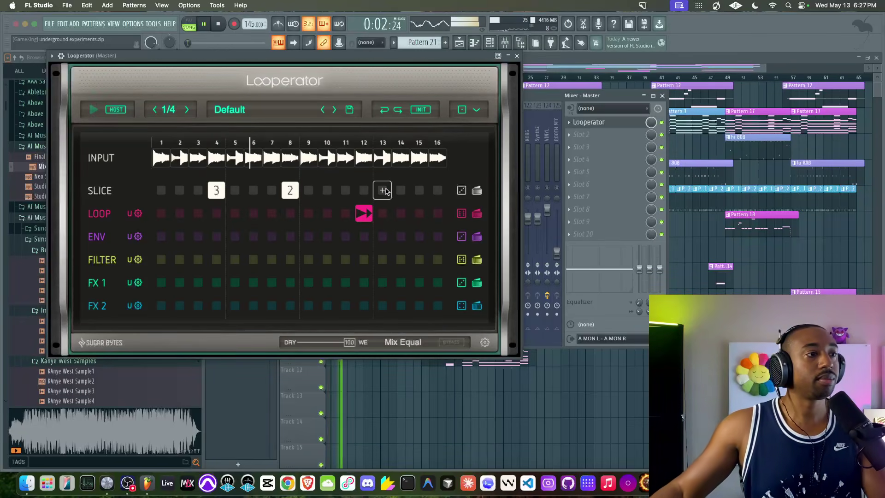
click(419, 236)
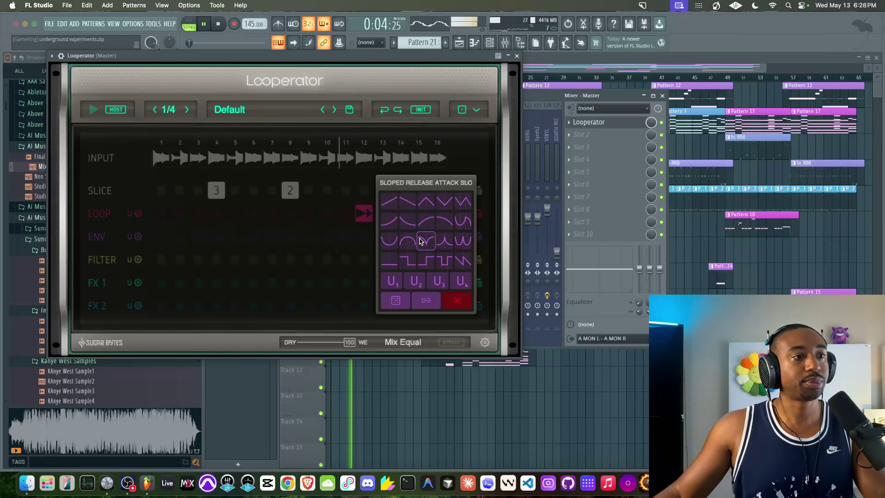
click(423, 248)
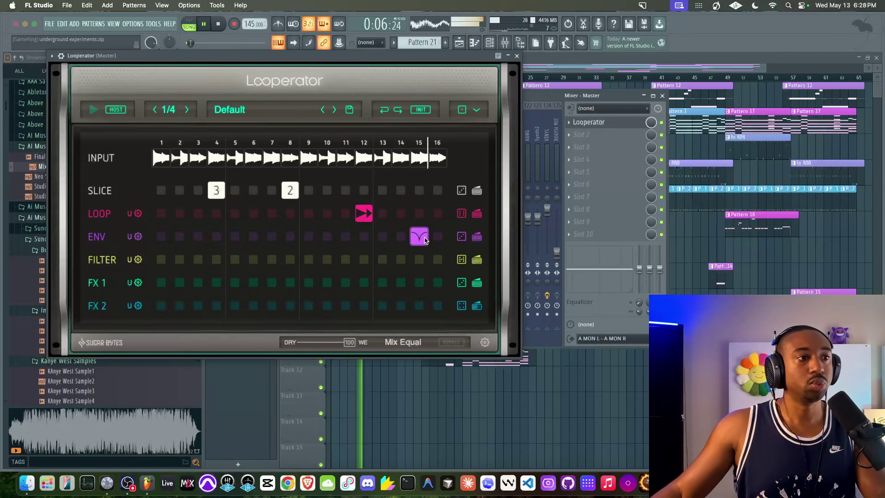
click(421, 233)
click(414, 234)
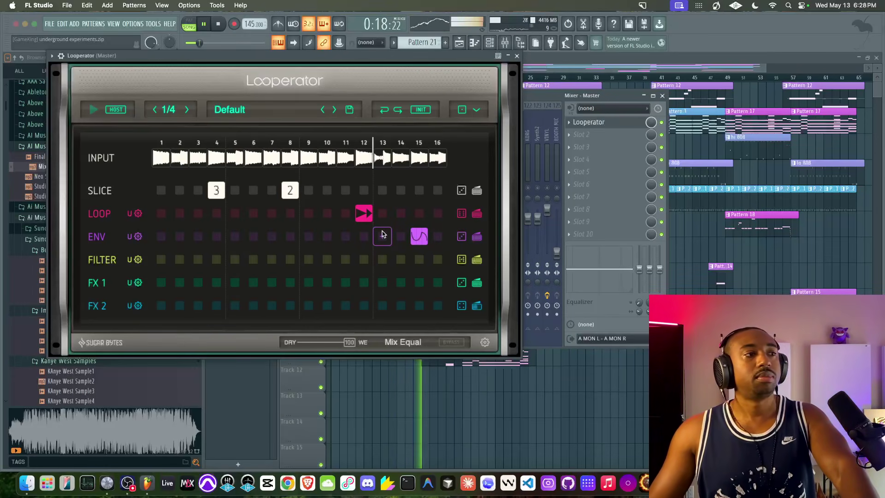
- Change the loop on step 12 of the LOOP row to the small-to-large arrow pattern
click(370, 216)
click(369, 188)
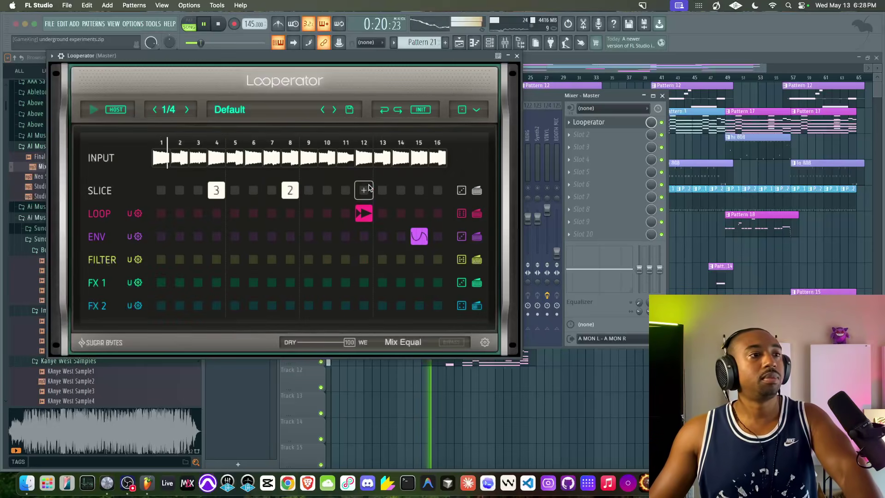
click(419, 236)
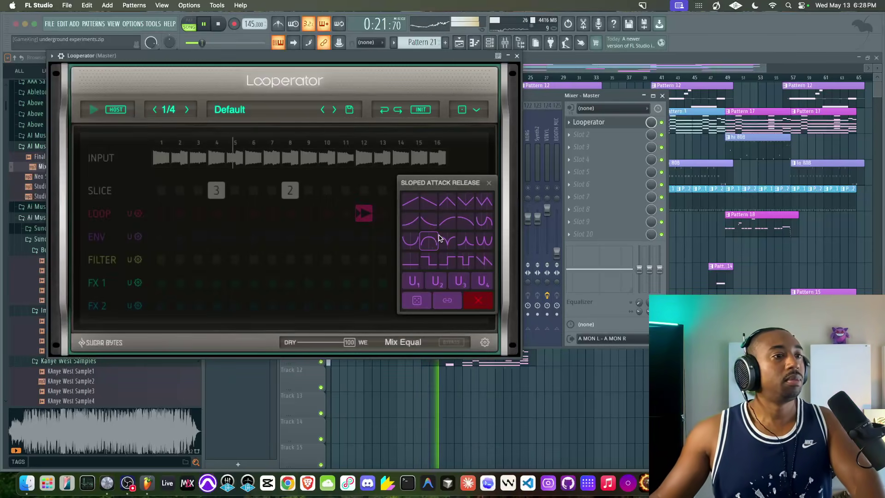
click(388, 279)
- Try the wave effect with the down arrow on step 16 of the FX 2 row and clear it
click(438, 305)
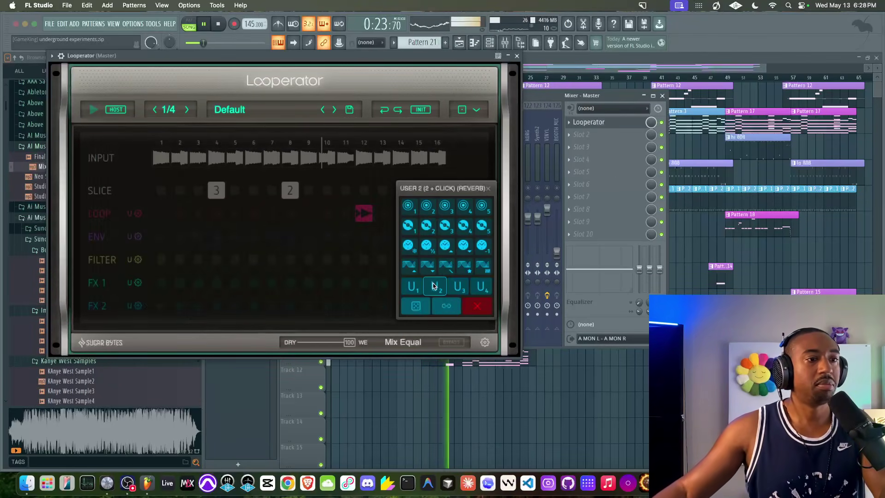
click(429, 251)
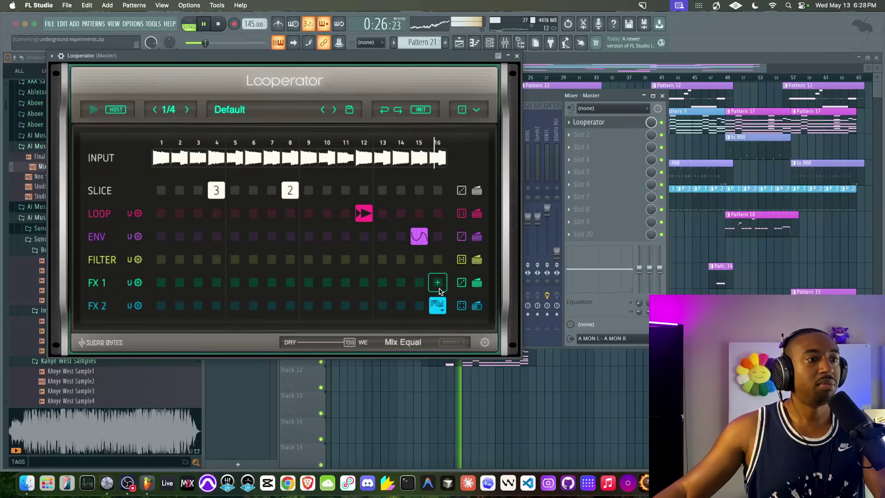
click(438, 305)
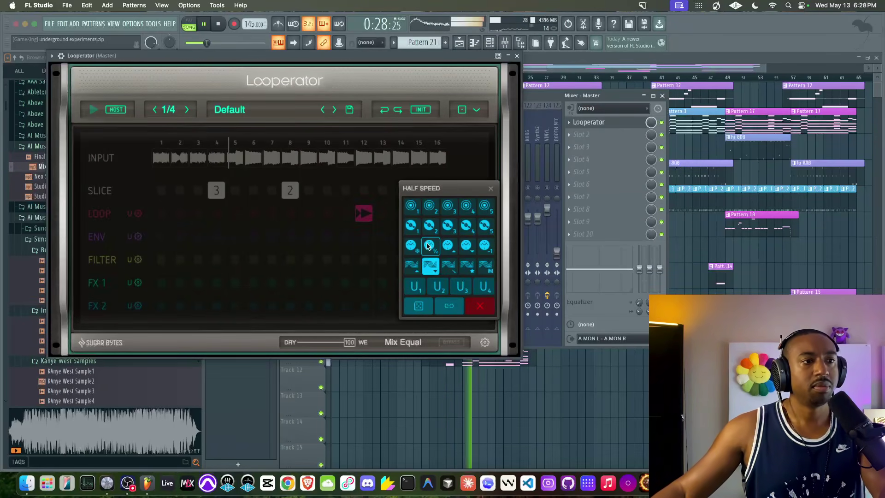
click(471, 304)
- Put the wave effect with the down arrow on steps 15 and 16 of the FX 2 row, listen to the pattern and stop playback
click(433, 304)
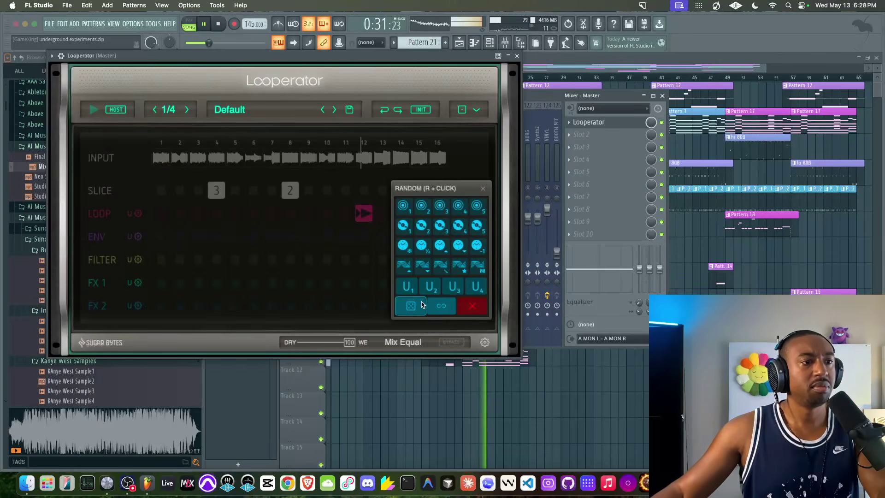
click(423, 265)
click(431, 304)
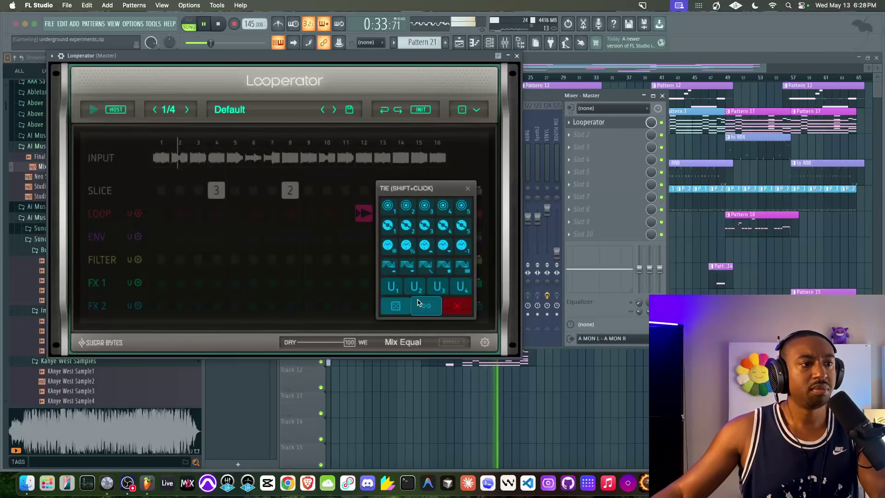
click(445, 307)
click(436, 308)
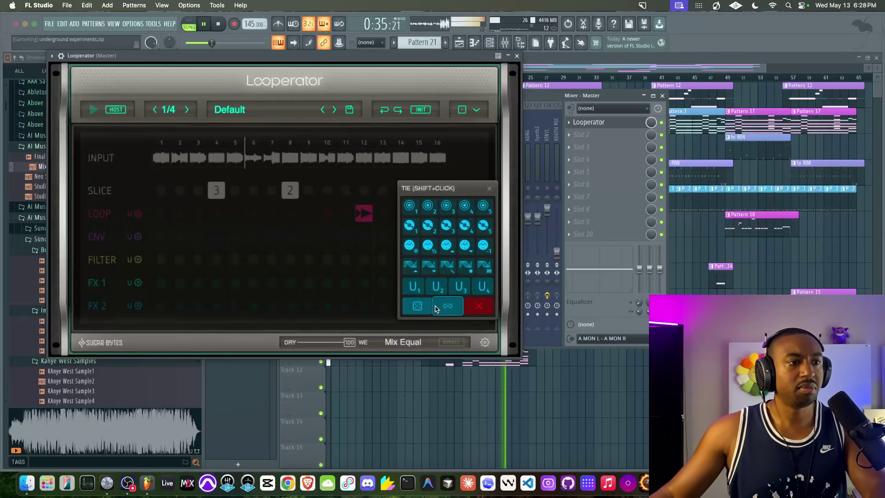
click(428, 265)
click(425, 305)
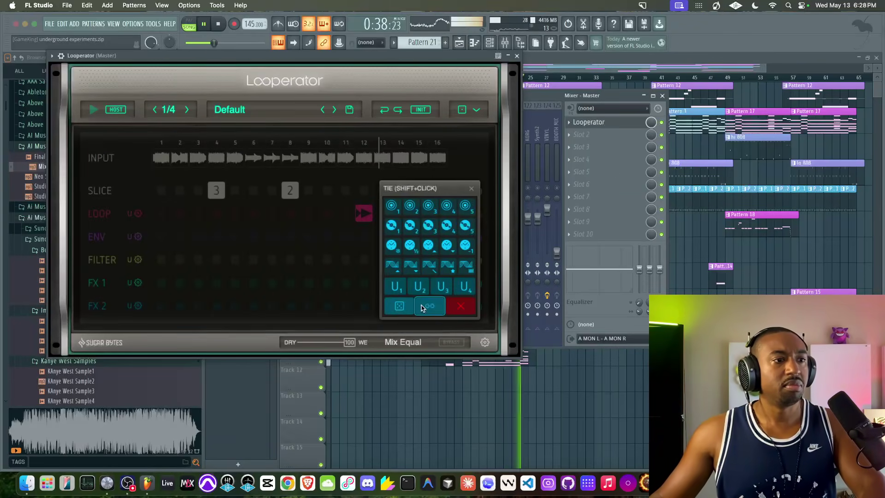
click(412, 267)
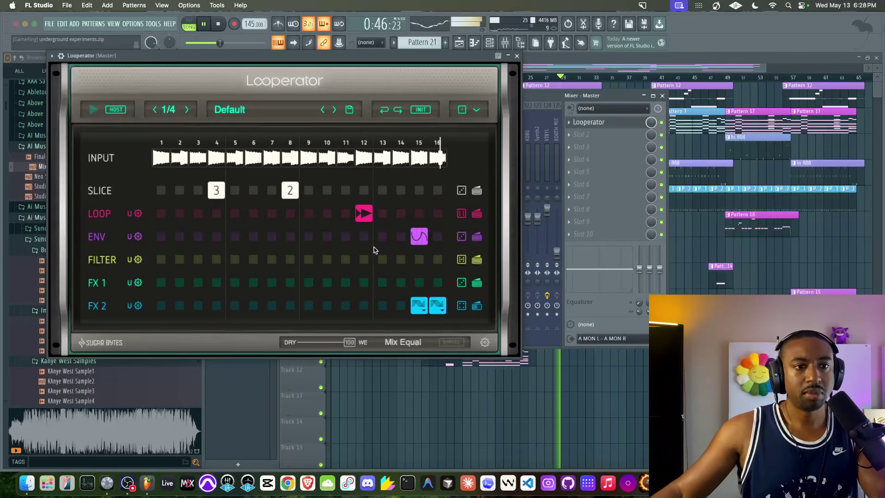
key(space)
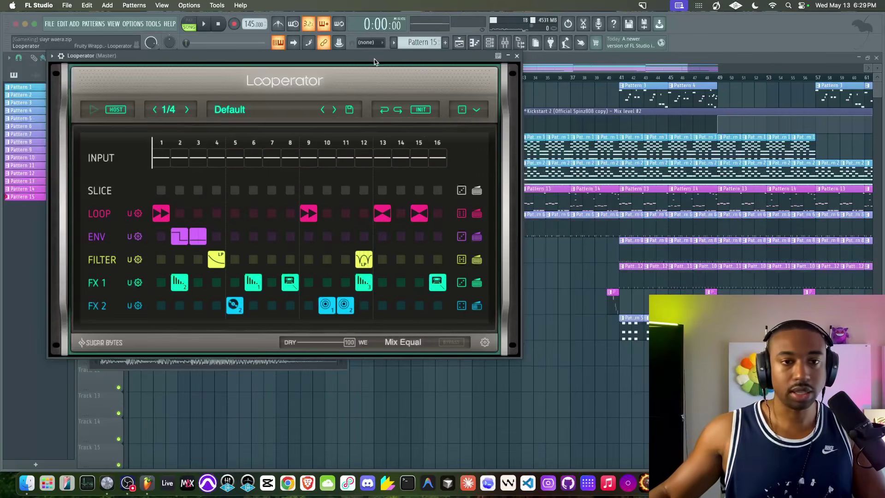
- Play the beat briefly with the current pattern, stop it, and reset every Looperator row with Init All
drag(357, 69, 339, 121)
key(space)
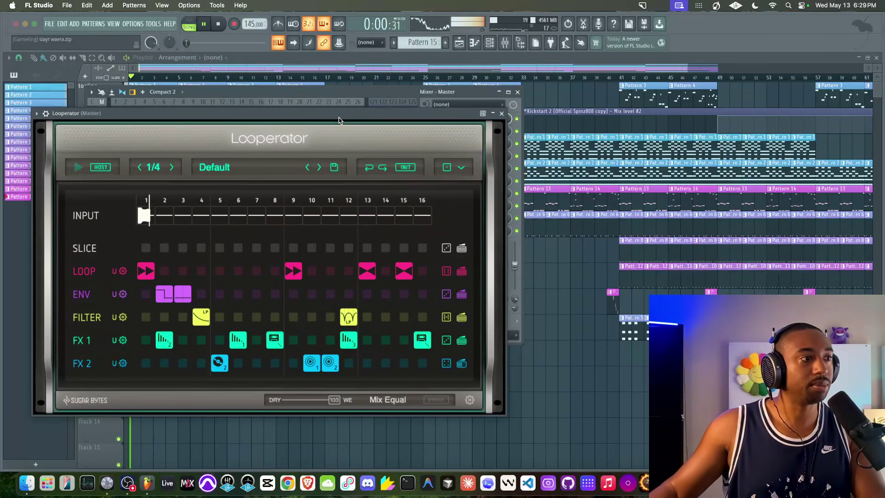
key(space)
click(405, 167)
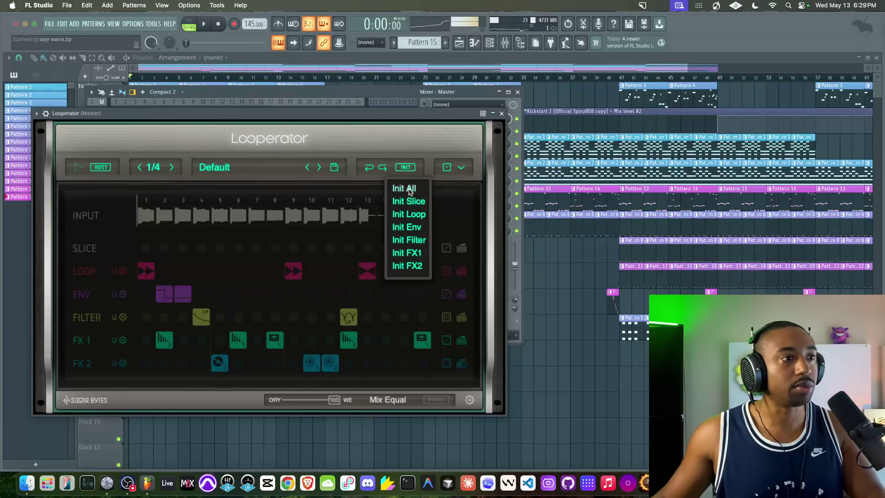
click(404, 188)
drag(321, 114, 320, 97)
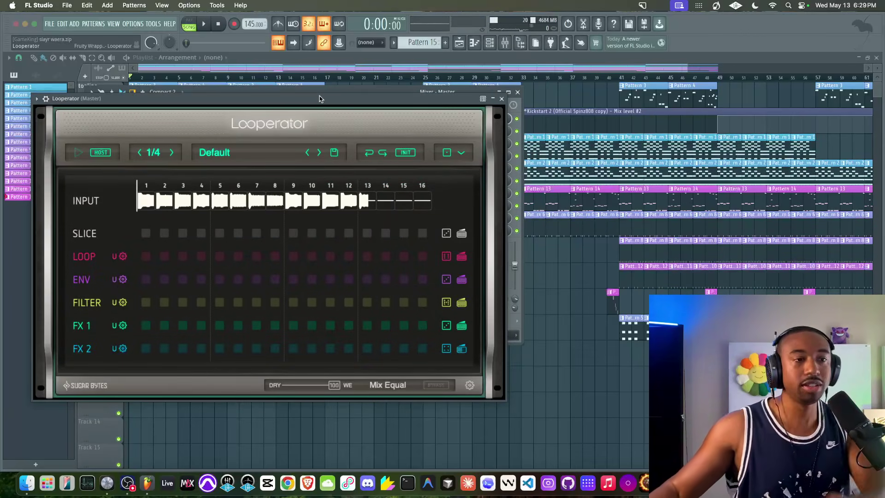
- During playback, put slice 3 on step 8 of the SLICE row and the small-small-large arrow loop on step 8 of the LOOP row
key(space)
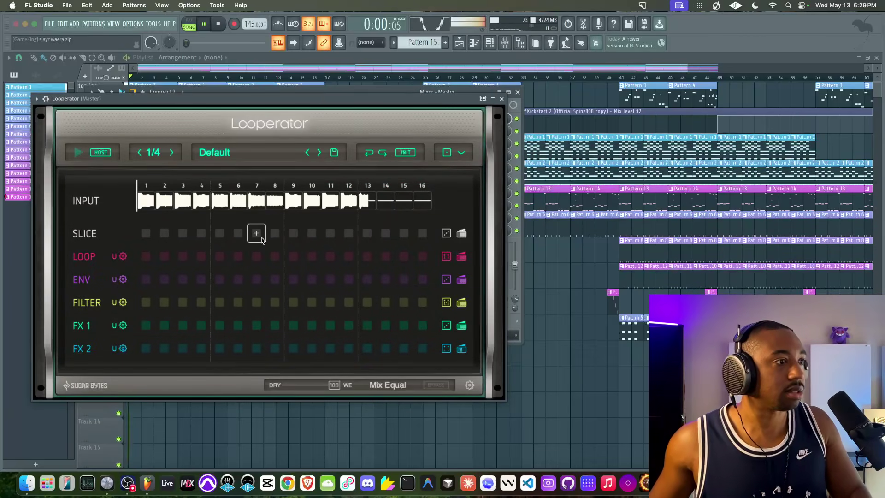
click(275, 233)
click(281, 200)
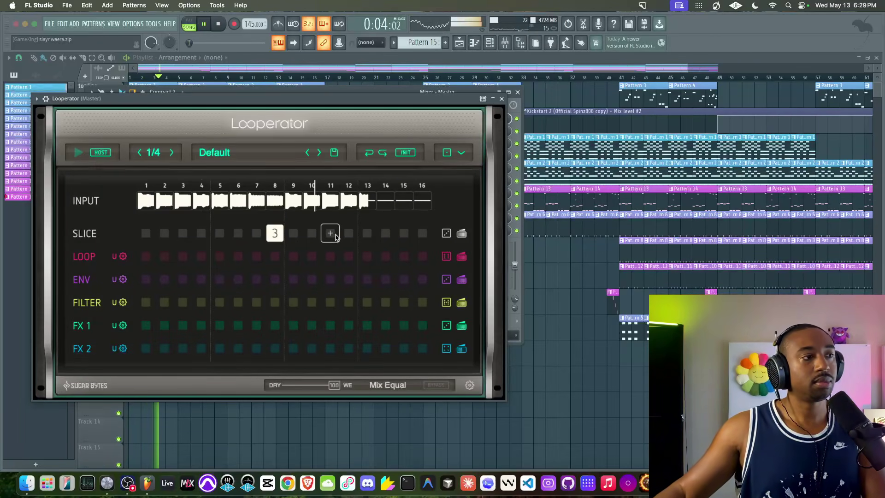
click(291, 256)
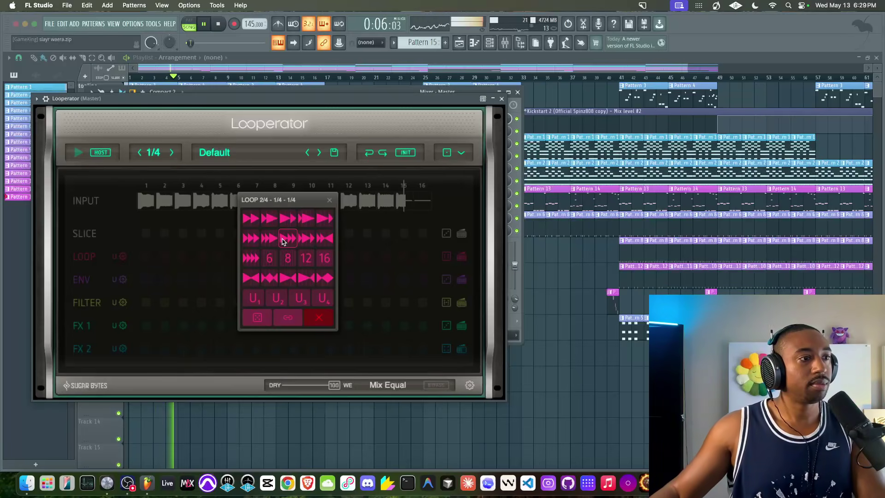
click(282, 239)
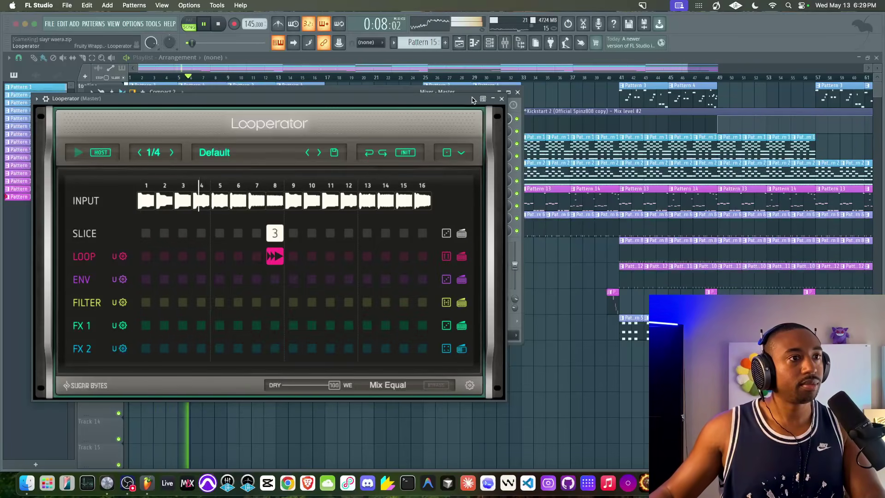
- Close Looperator, stop playback, look at the Omnisphere instrument from the channel rack, and return to Looperator on the Master track
drag(466, 100, 420, 98)
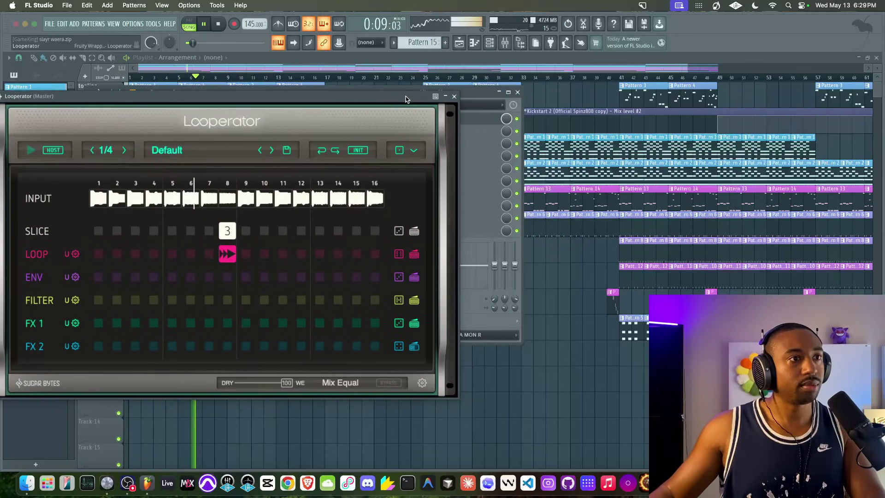
click(453, 96)
key(space)
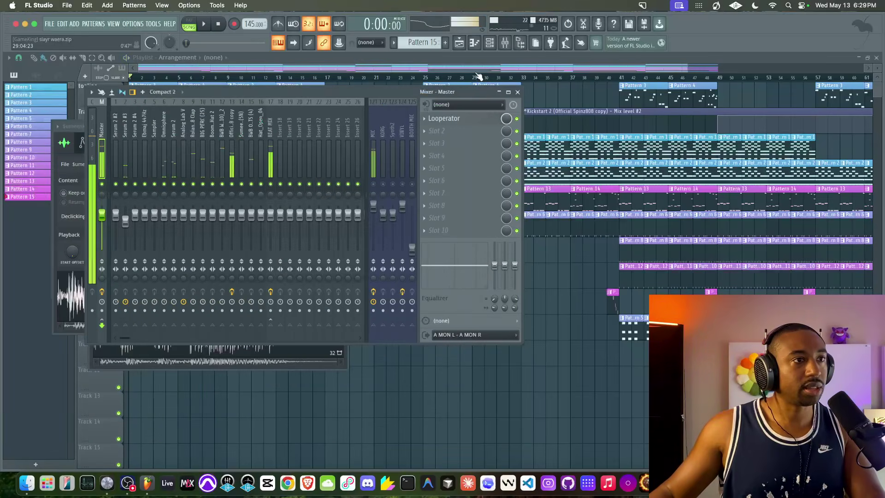
click(491, 44)
click(134, 109)
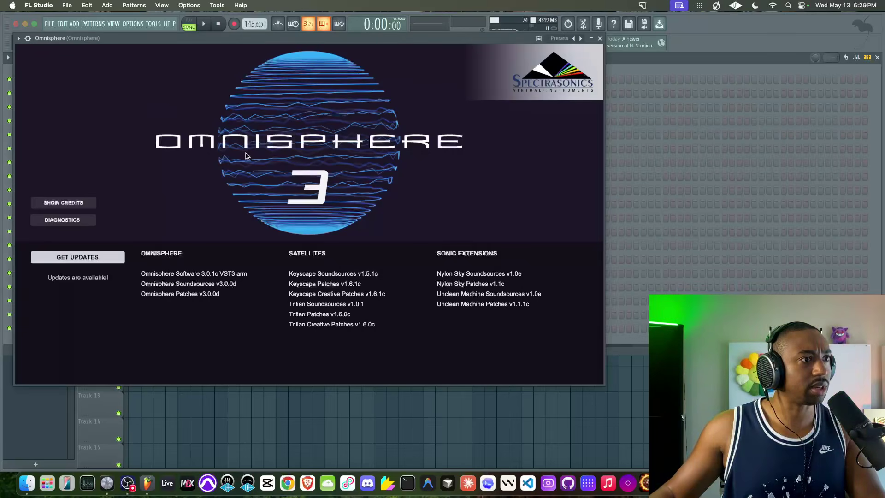
click(451, 75)
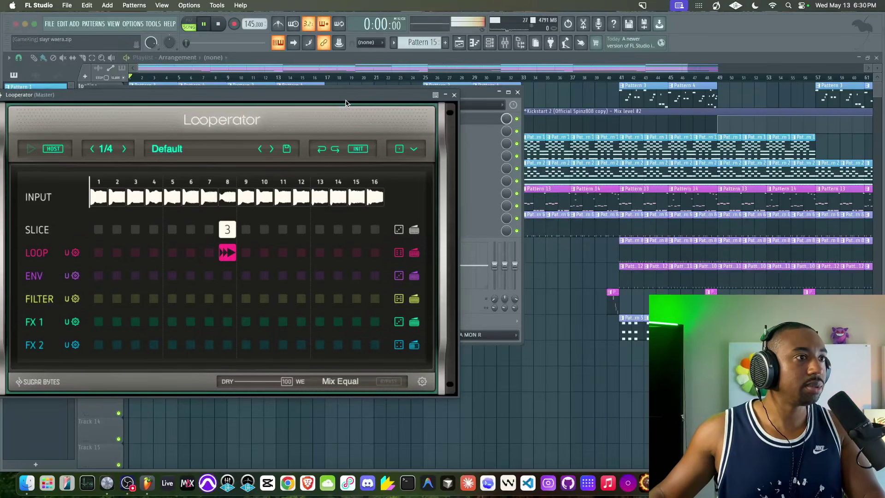
- During playback, clear the loop on step 8 of the LOOP row
click(227, 252)
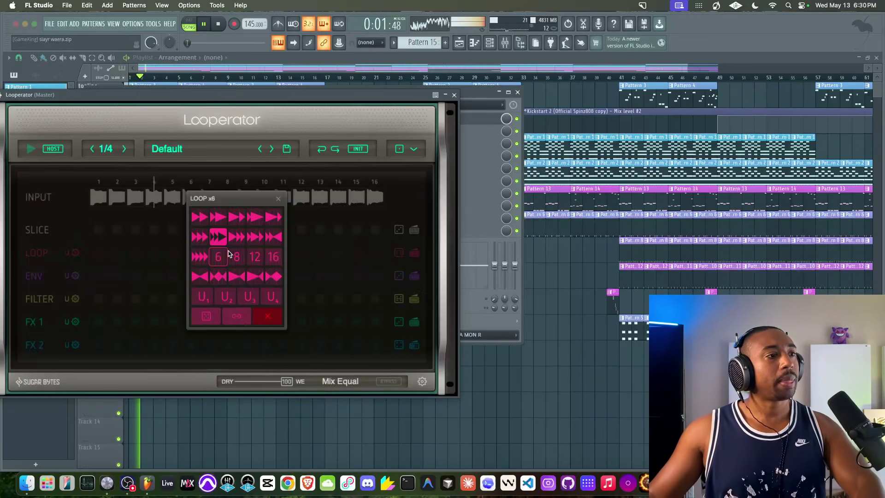
click(277, 322)
- Put the falling-curve low-pass filter on steps 11 and 12 of the FILTER row
click(300, 298)
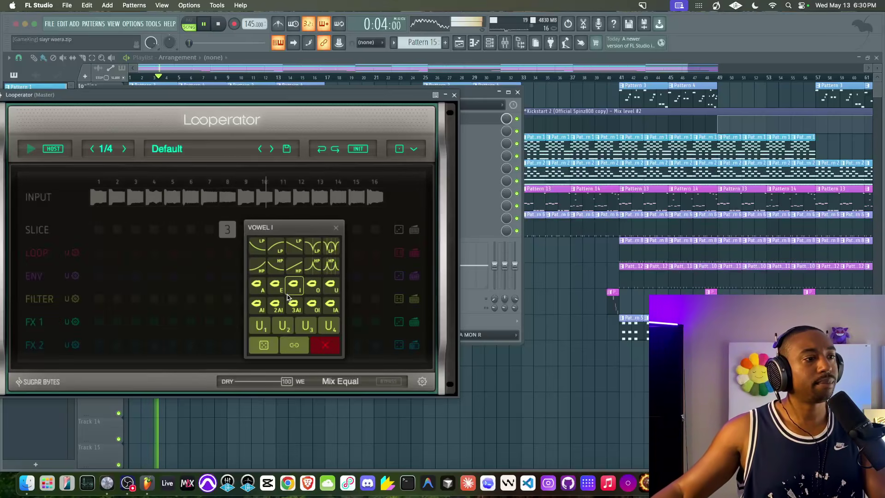
click(257, 245)
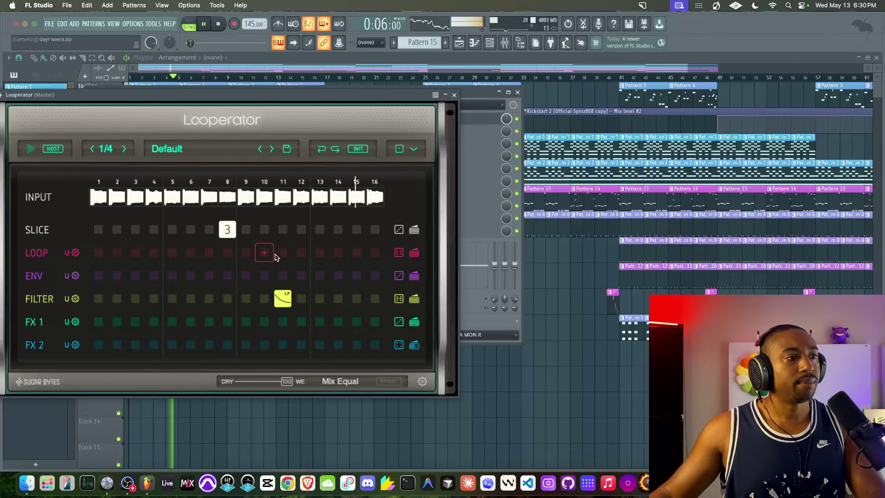
click(301, 299)
click(277, 246)
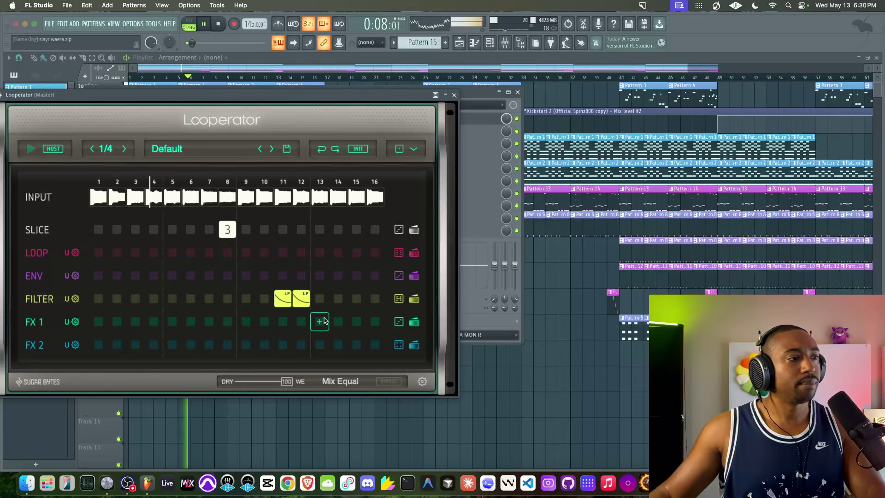
- Put the cassette effect on step 14 of the FX 1 row, listen to the pattern and stop playback
click(334, 321)
click(325, 269)
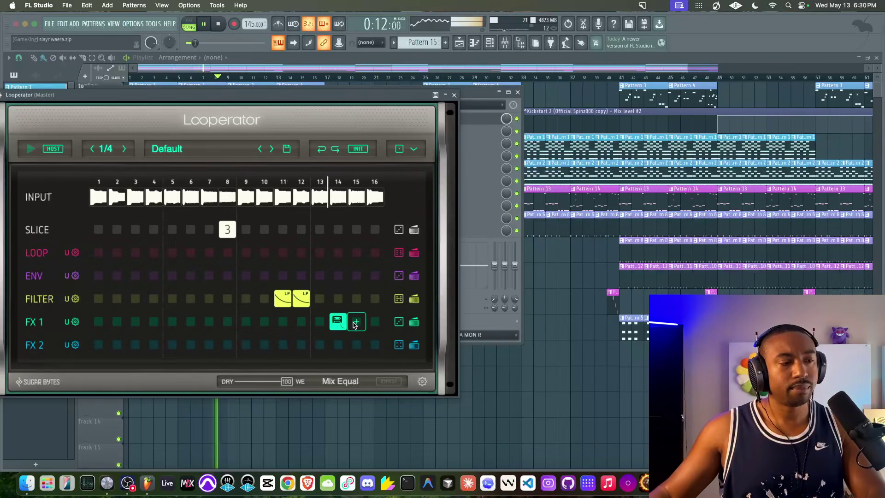
key(space)
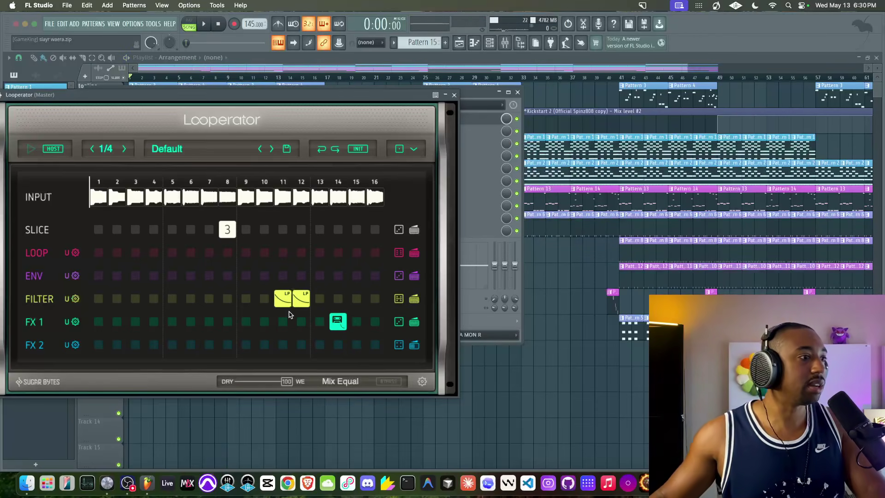
- Put the Lowpass Closing Fast filter on steps 15 and 16 of the FILTER row and start playback
click(353, 303)
key(space)
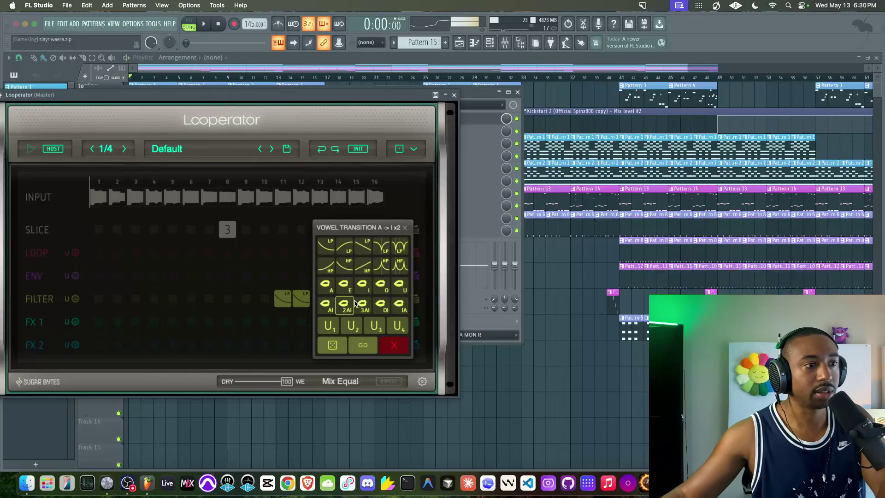
click(343, 251)
click(355, 302)
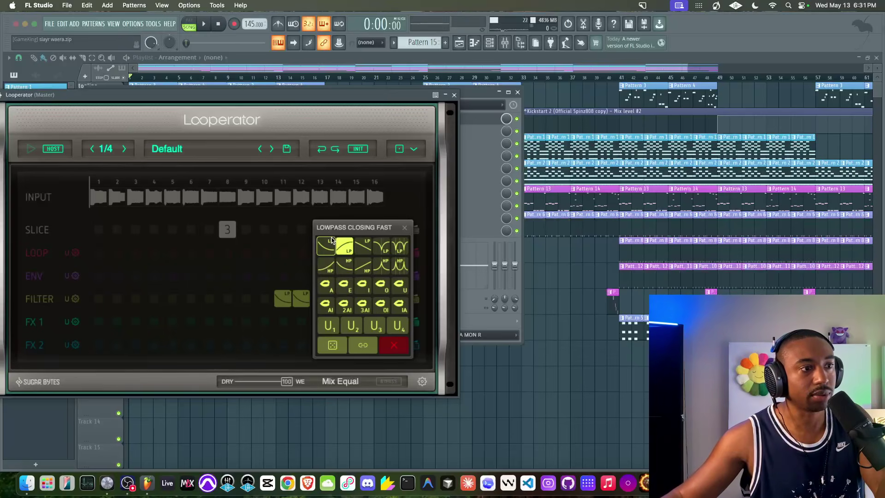
click(332, 244)
click(374, 301)
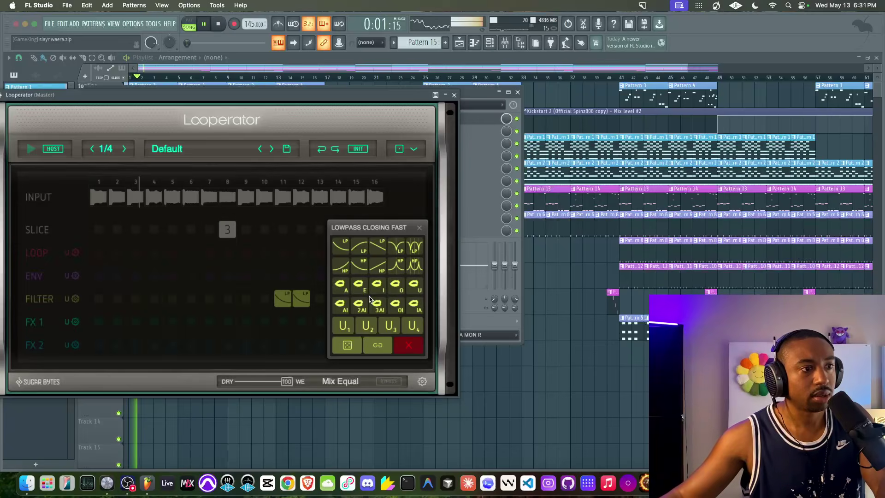
click(345, 247)
- Clear the low-pass filters from steps 11 and 12 of the FILTER row while listening to the pattern
click(308, 302)
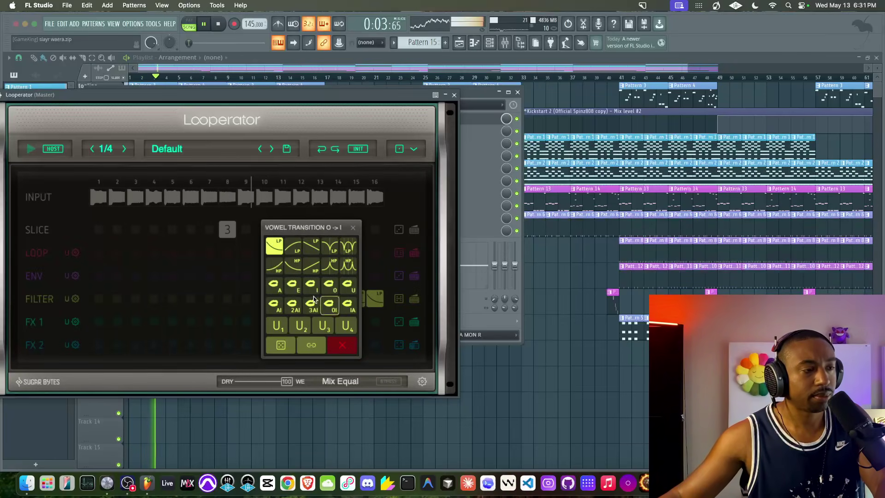
click(274, 246)
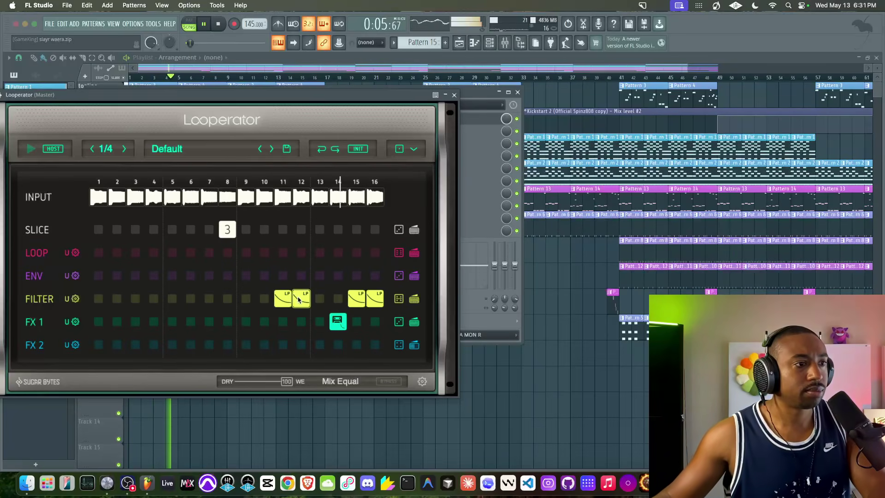
right_click(302, 300)
right_click(282, 298)
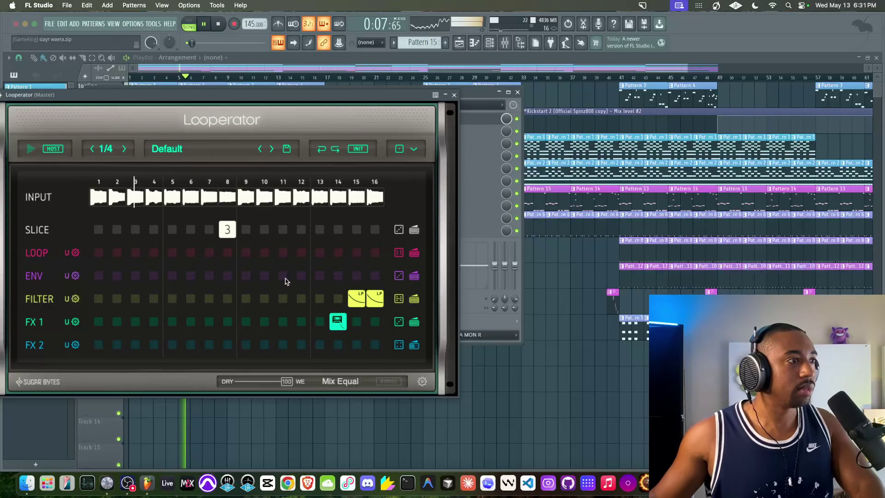
key(space)
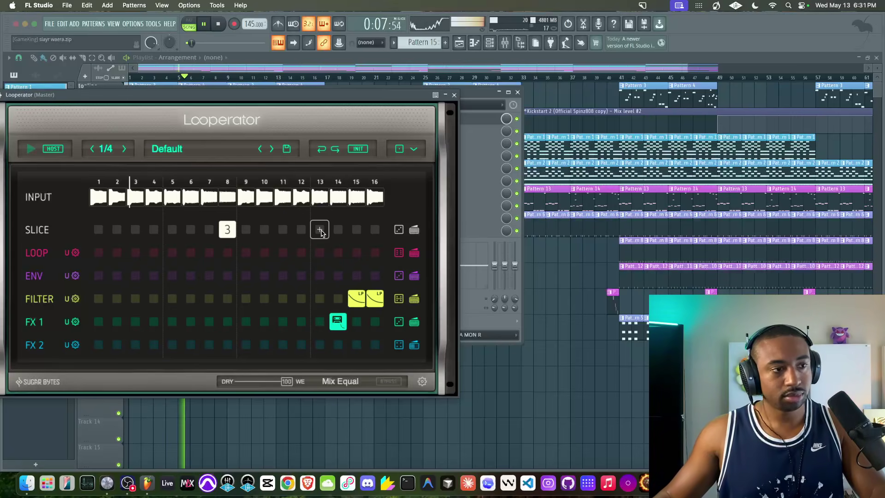
- Restart playback and put the loop pattern with three equal arrows on step 12 of the LOOP row
key(space)
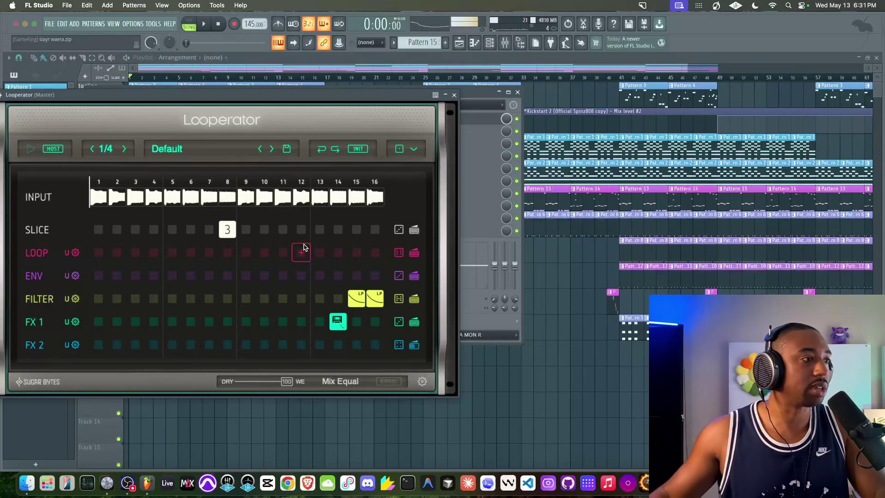
click(303, 247)
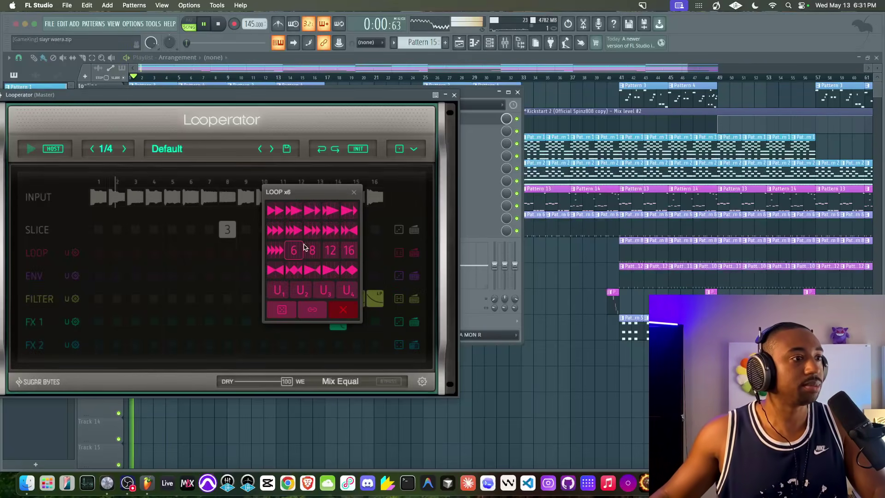
click(279, 231)
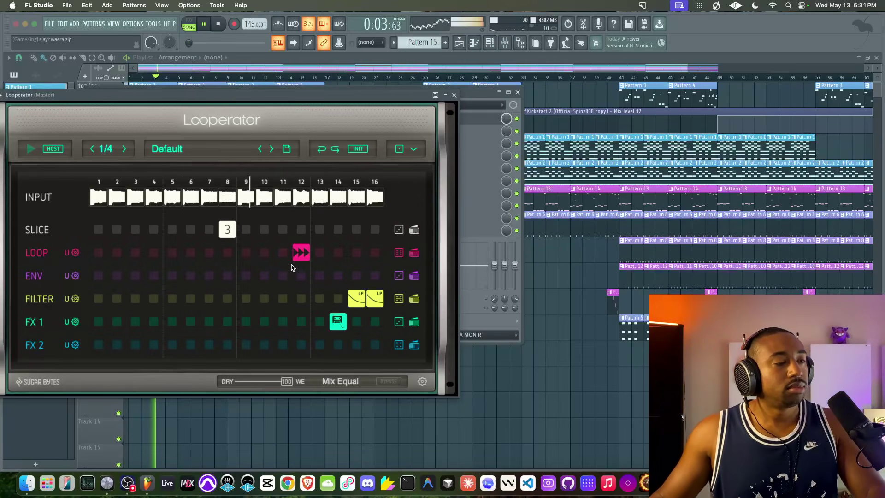